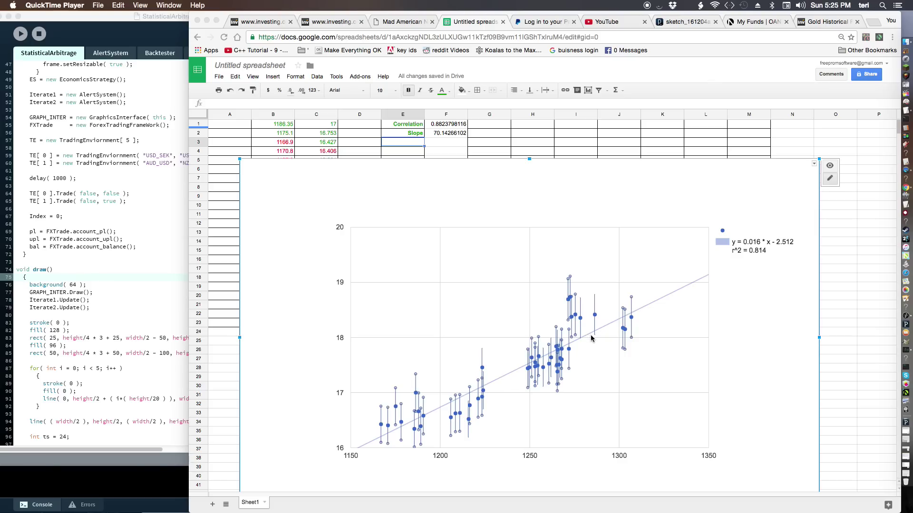
# Drag the scatter chart right to uncover columns B–C, then inspect F2's =AVERAGE(B:B/C:C) formula.
pyautogui.click(523, 221)
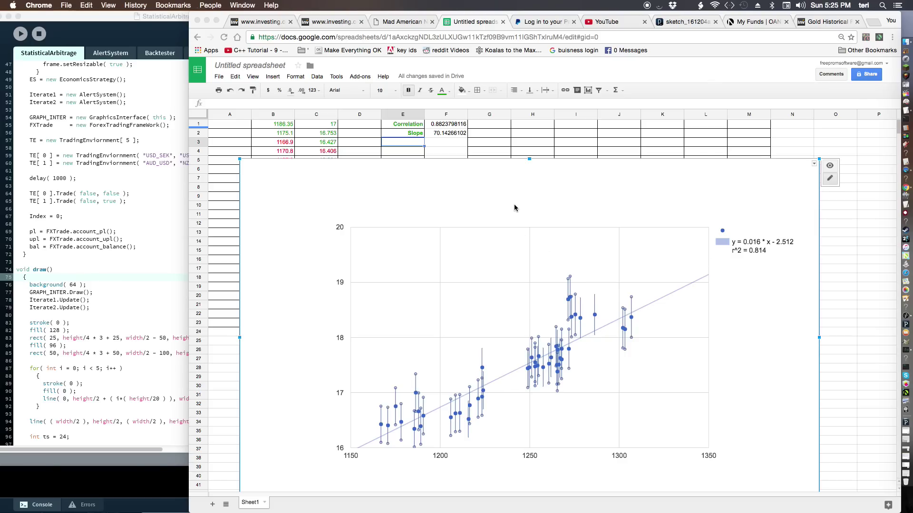
pyautogui.moveTo(520, 189); pyautogui.dragTo(625, 189)
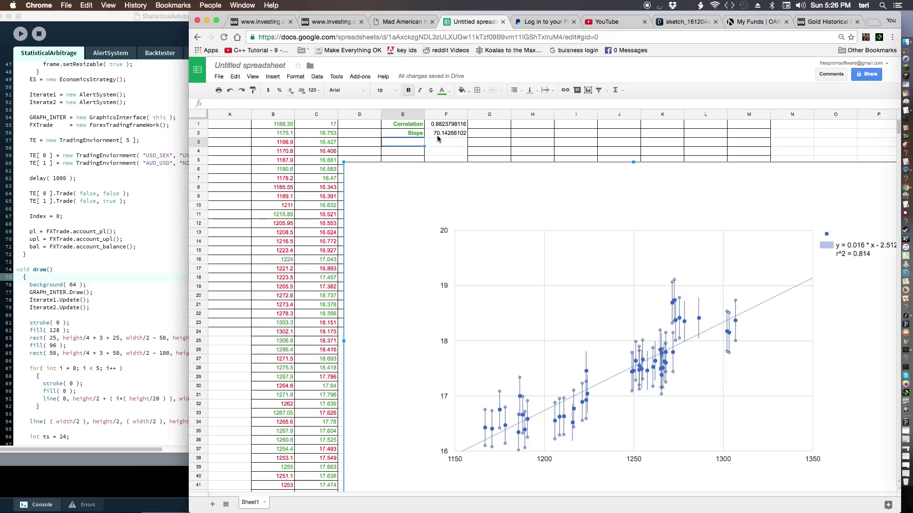
pyautogui.click(423, 134)
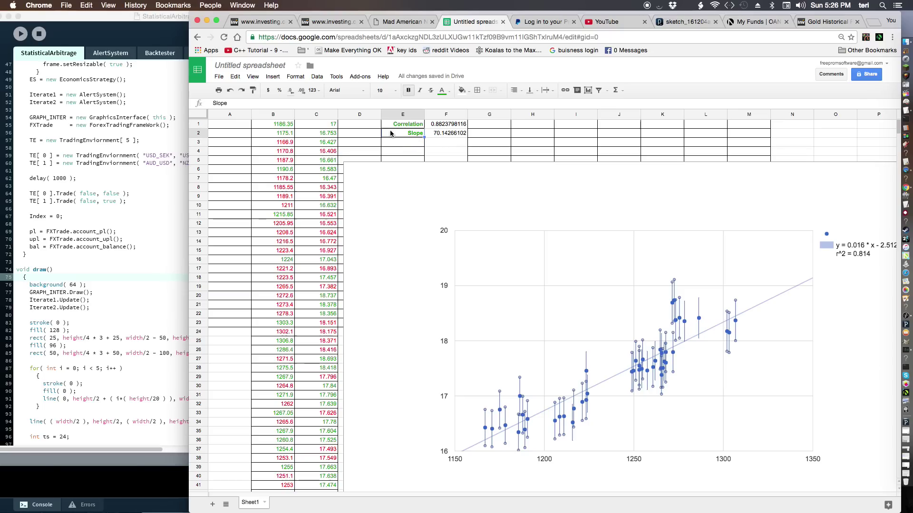
pyautogui.moveTo(376, 135); pyautogui.dragTo(437, 136)
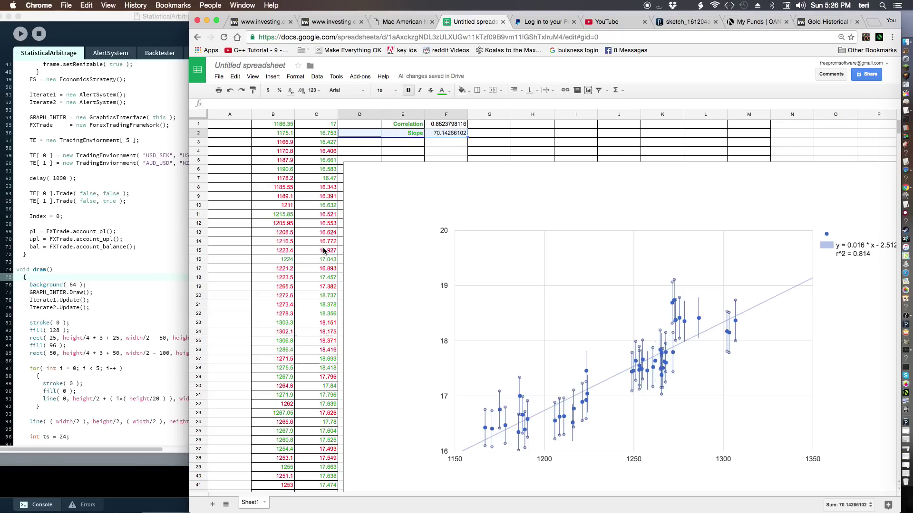
pyautogui.doubleClick(454, 133)
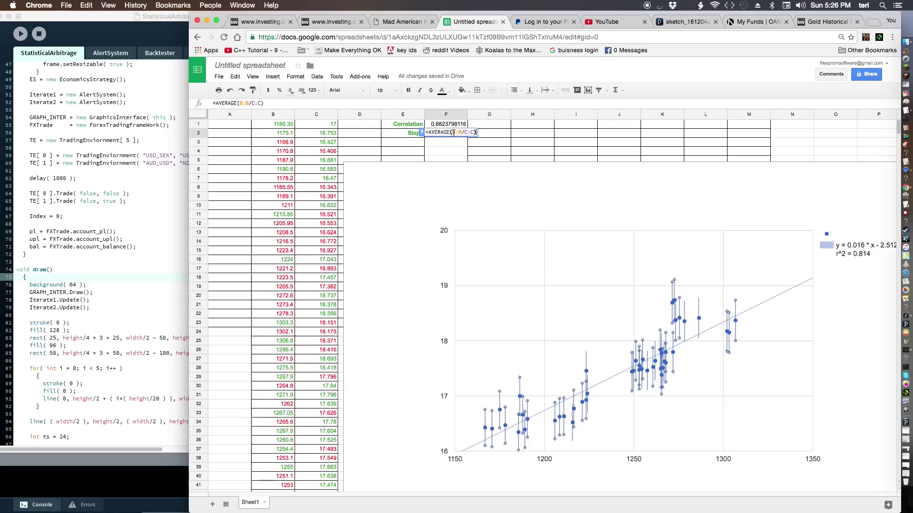
pyautogui.moveTo(284, 124)
pyautogui.mouseDown()
pyautogui.moveTo(295, 347)
pyautogui.moveTo(285, 346)
pyautogui.moveTo(281, 116)
pyautogui.mouseUp()
pyautogui.click(311, 126)
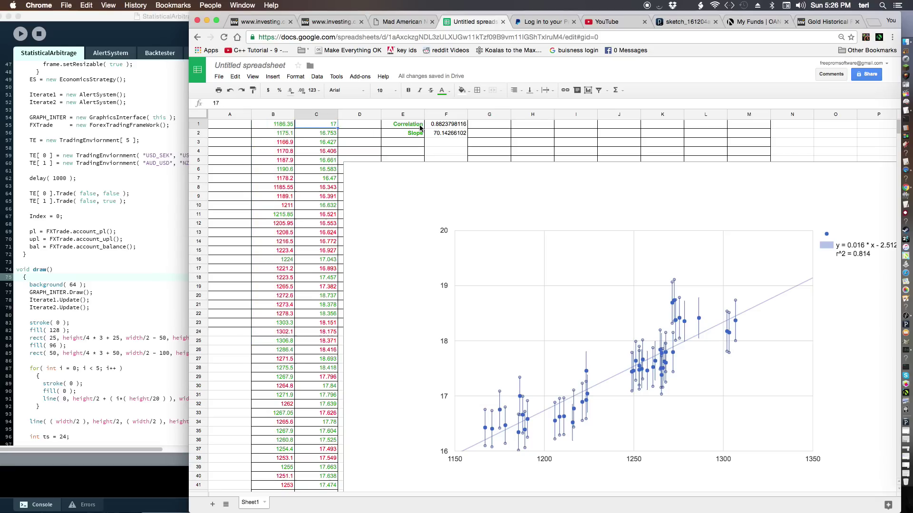
pyautogui.click(365, 125)
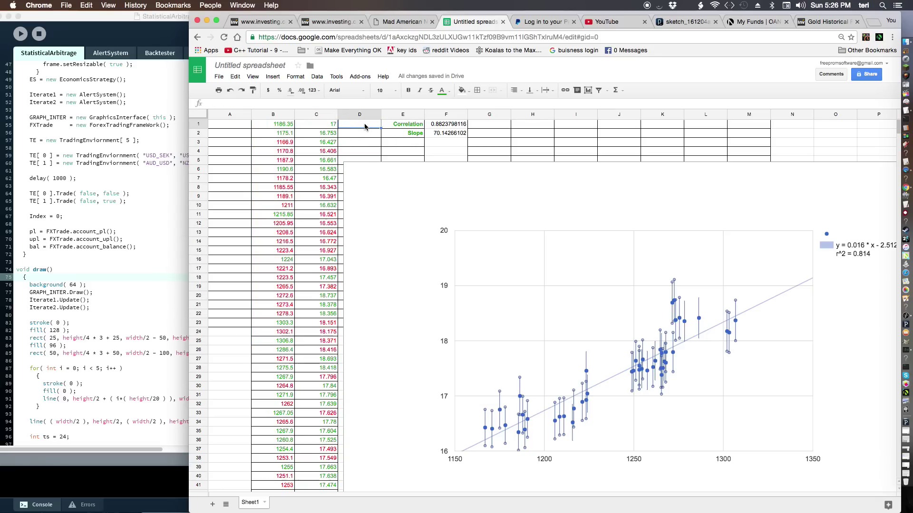
pyautogui.write('=')
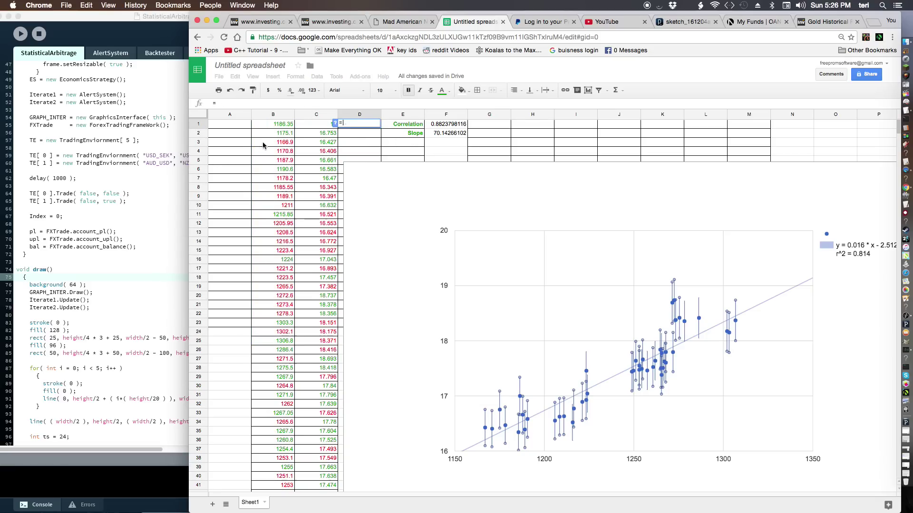
pyautogui.click(284, 126)
pyautogui.write('/')
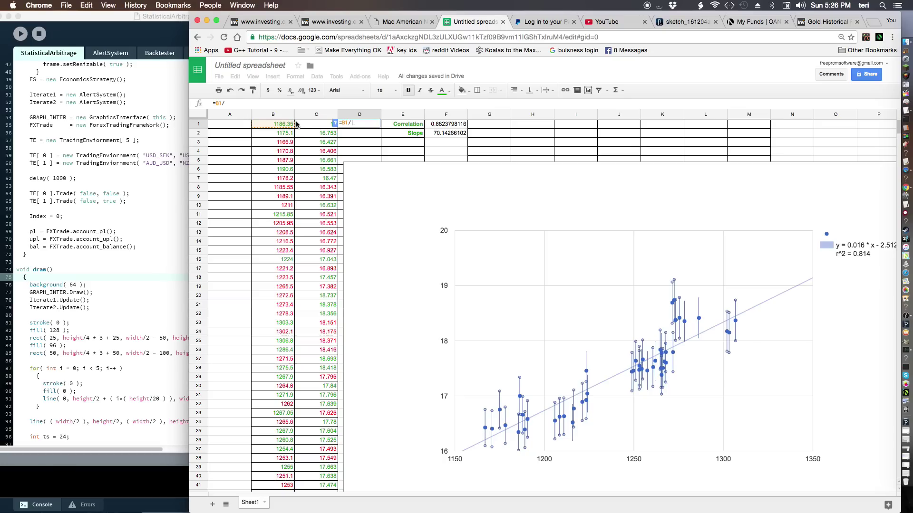
pyautogui.click(307, 127)
pyautogui.press('Return')
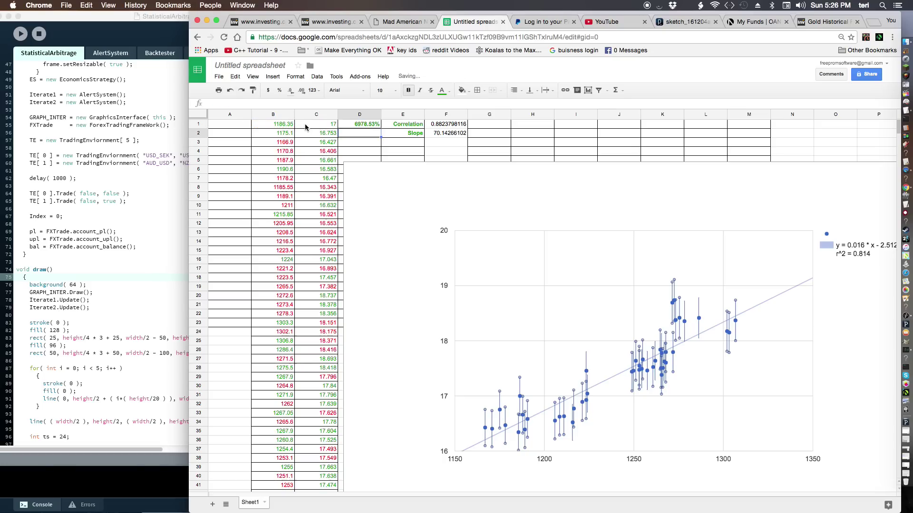
pyautogui.click(364, 124)
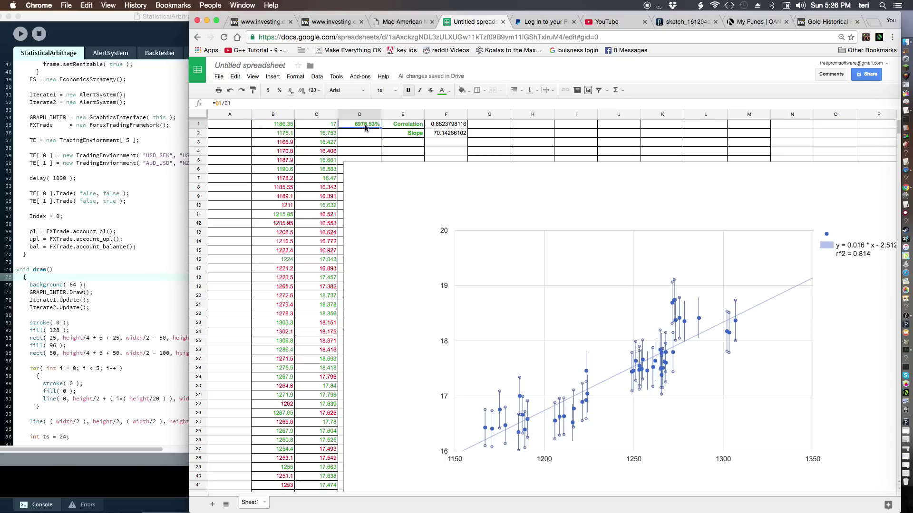
pyautogui.press('Delete')
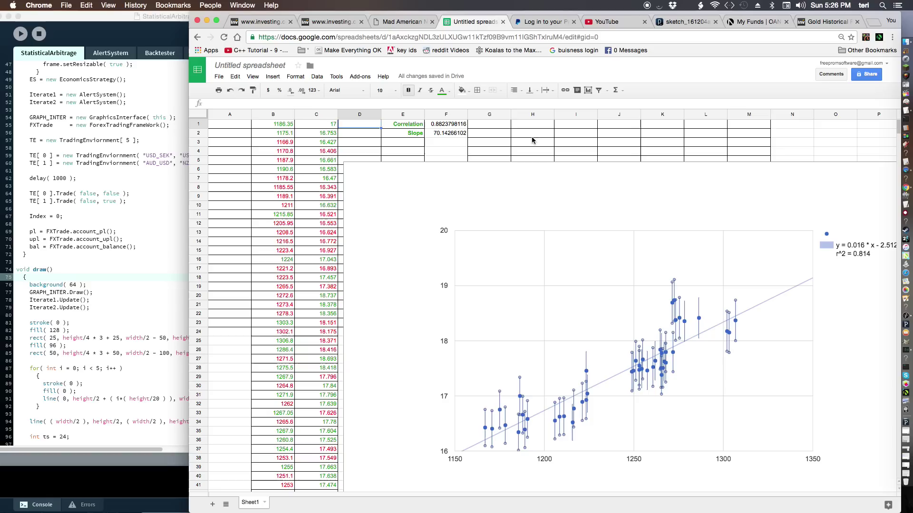
# Select the Slope label and value in E2:F2, then open a blank new Chrome tab.
pyautogui.click(440, 125)
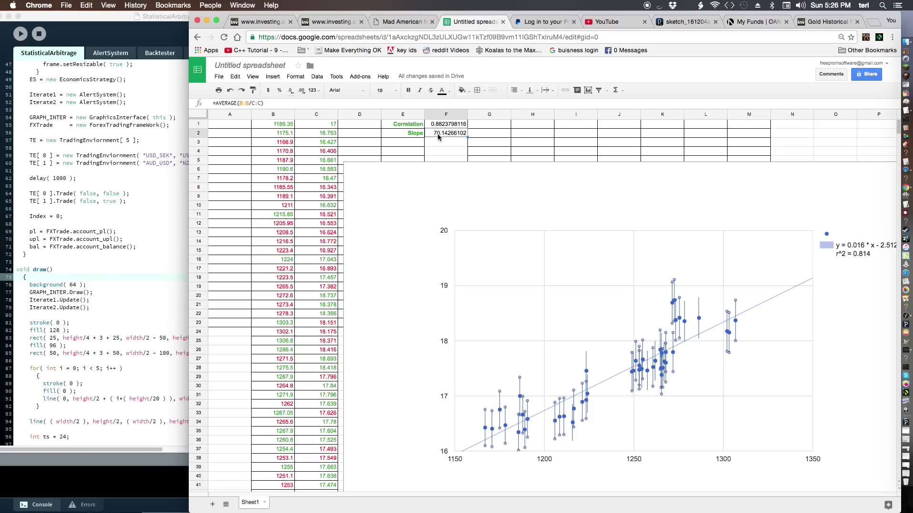
pyautogui.moveTo(406, 135); pyautogui.dragTo(461, 136)
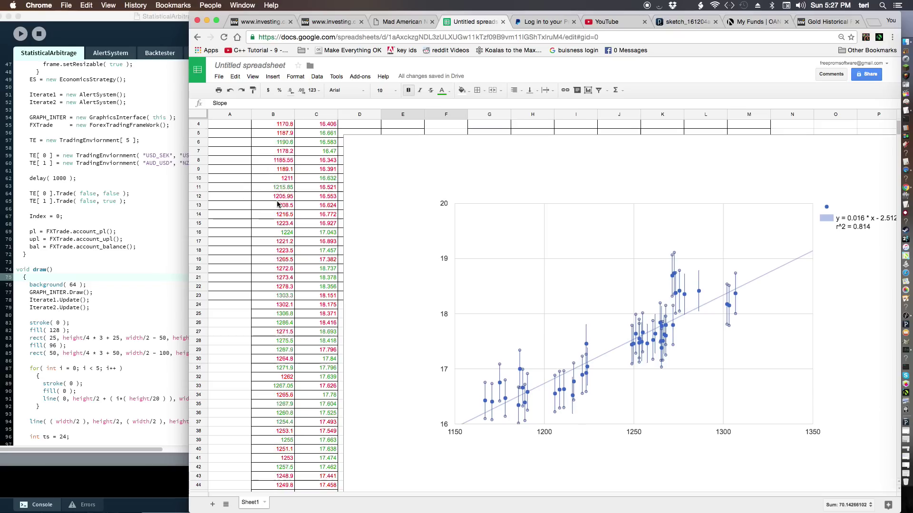
pyautogui.scroll(-5, 280, 210)
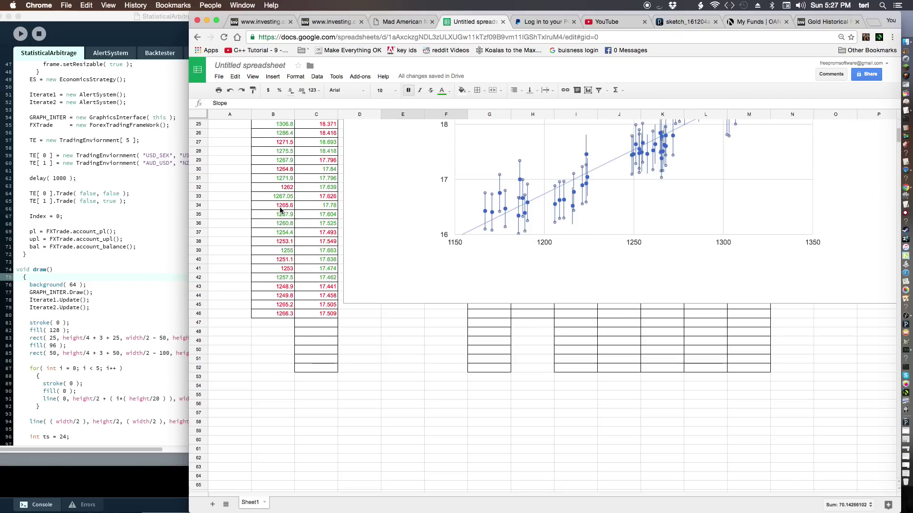
pyautogui.scroll(5, 323, 314)
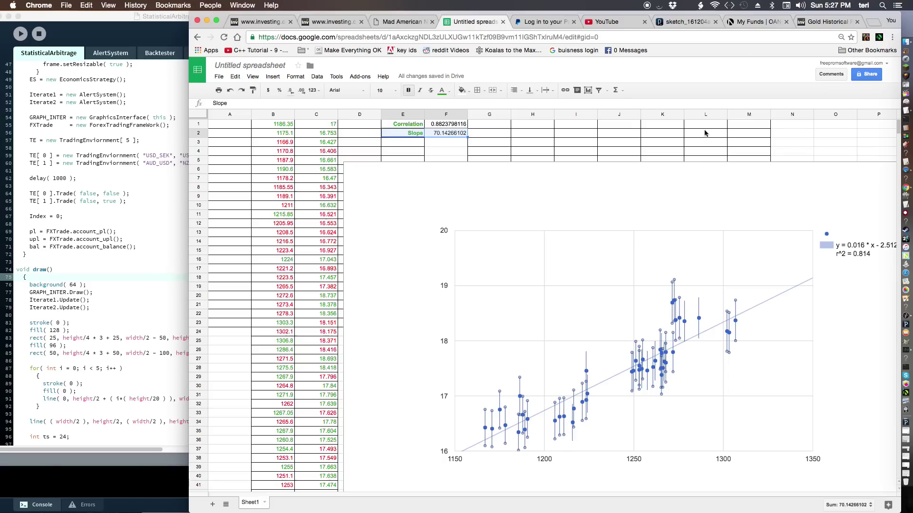
pyautogui.click(876, 23)
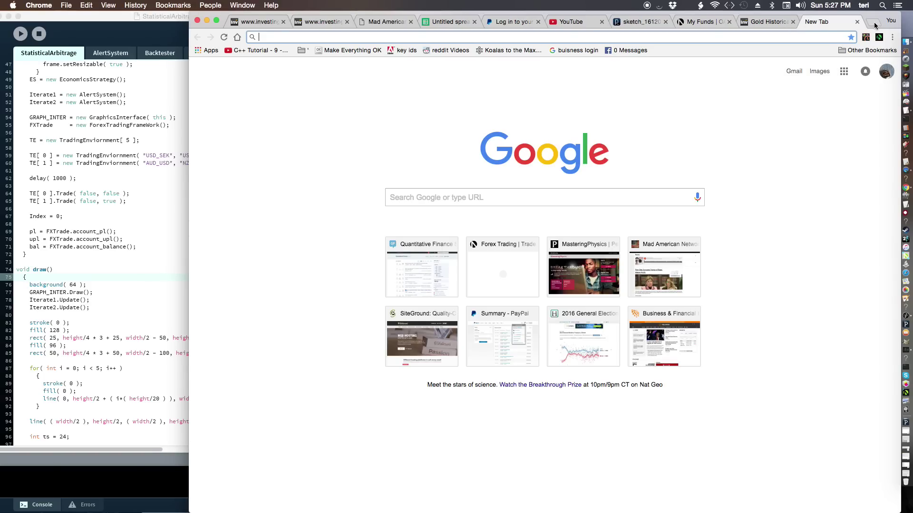
# Search Google for 'normal distribution' using the address bar suggestion.
pyautogui.write('norma')
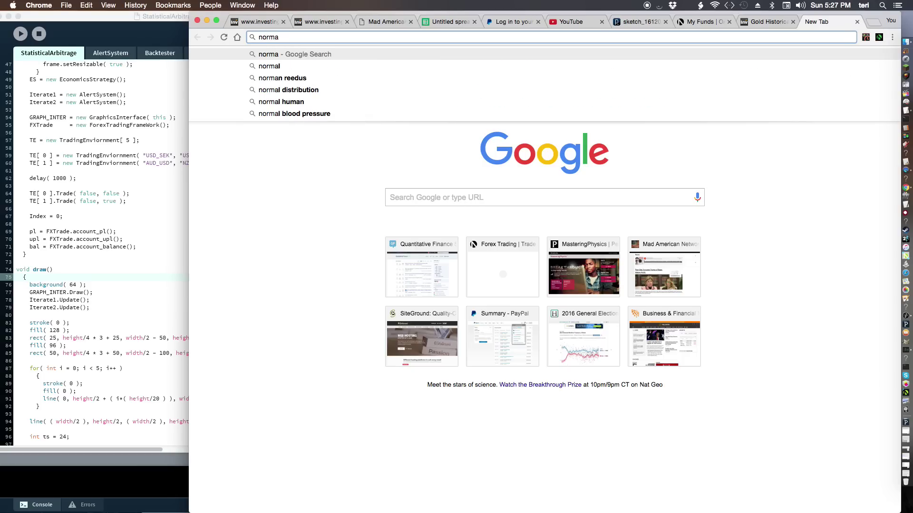
pyautogui.press('Down')
pyautogui.press('Down')
pyautogui.press('Down')
pyautogui.press('Return')
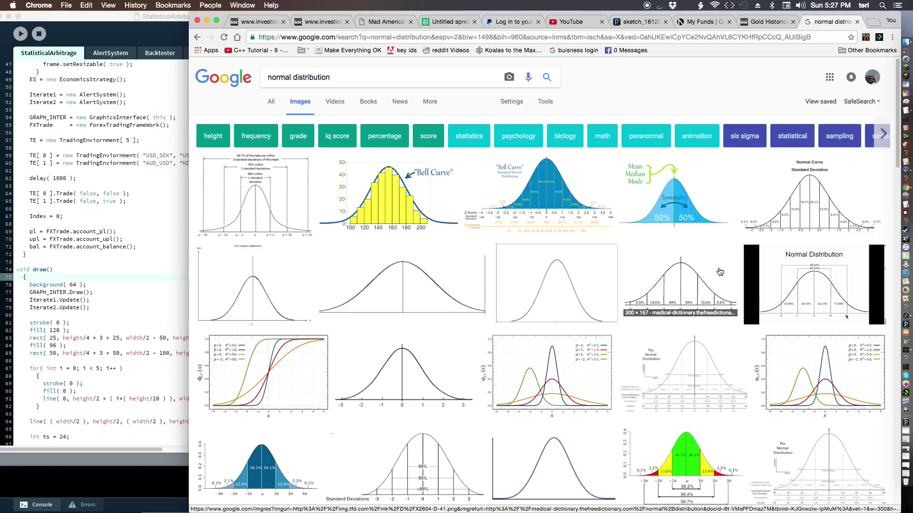
# Enlarge the medical-dictionary bell-curve image, then go back to the spreadsheet tab.
pyautogui.click(706, 279)
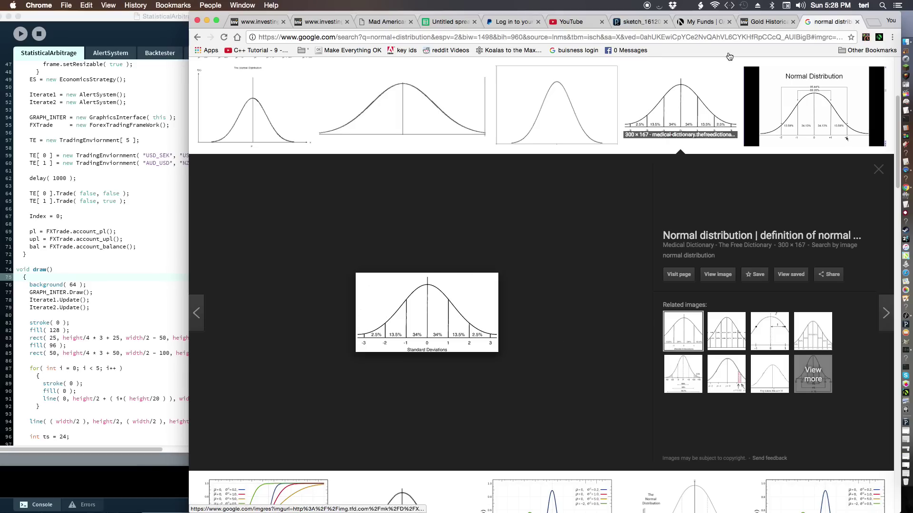
pyautogui.click(433, 22)
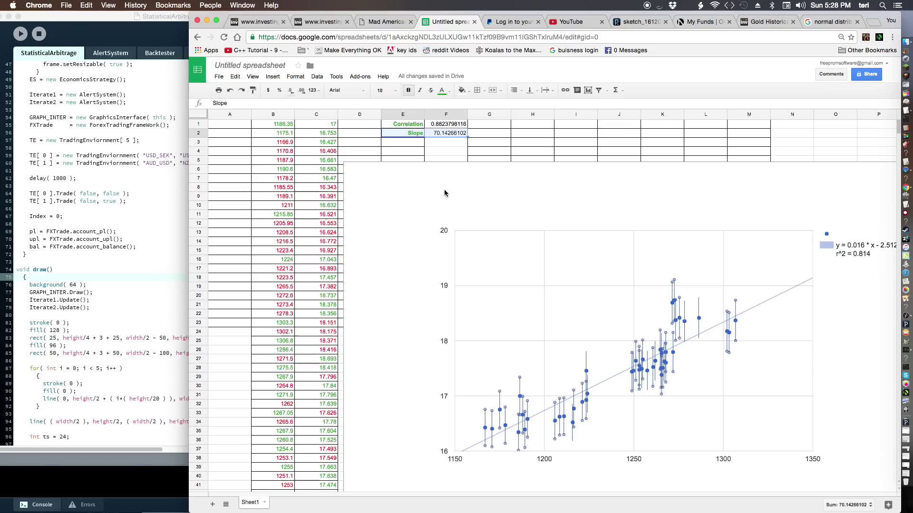
# Select the gold–silver trendline scatter chart on the sheet.
pyautogui.click(555, 405)
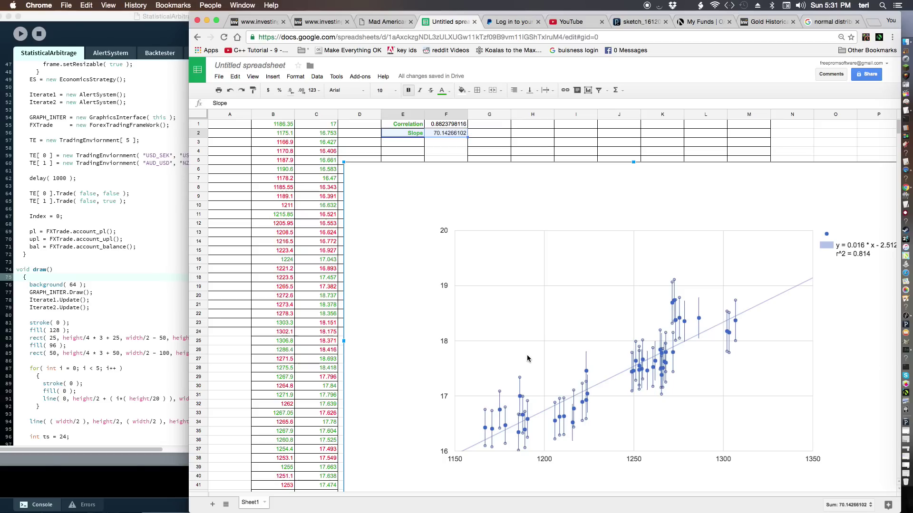
# Nudge the scatter chart slightly lower and left, clear of cell H2.
pyautogui.click(526, 137)
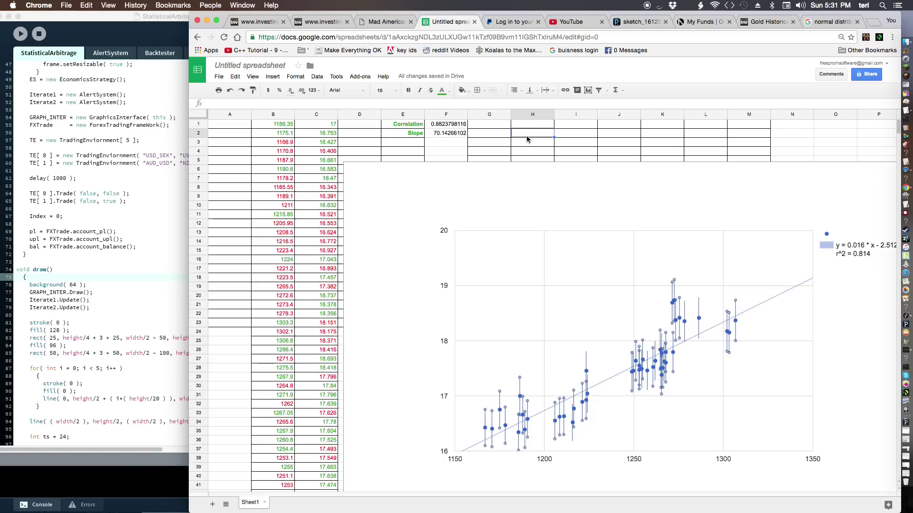
pyautogui.click(464, 170)
pyautogui.moveTo(464, 170); pyautogui.dragTo(461, 185)
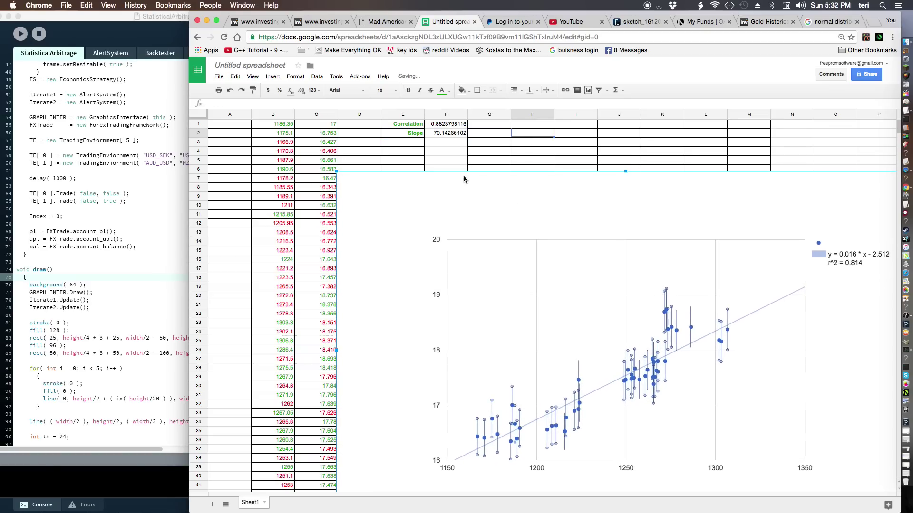
pyautogui.click(544, 137)
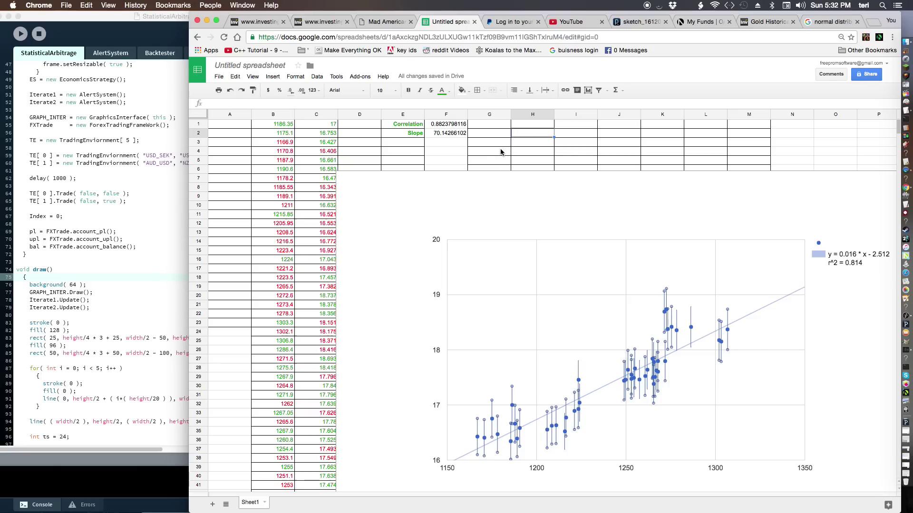
# Enter EURUSD in H2 and GBPUSD in I2, then switch to the Processing sketch.
pyautogui.write('EURUSD')
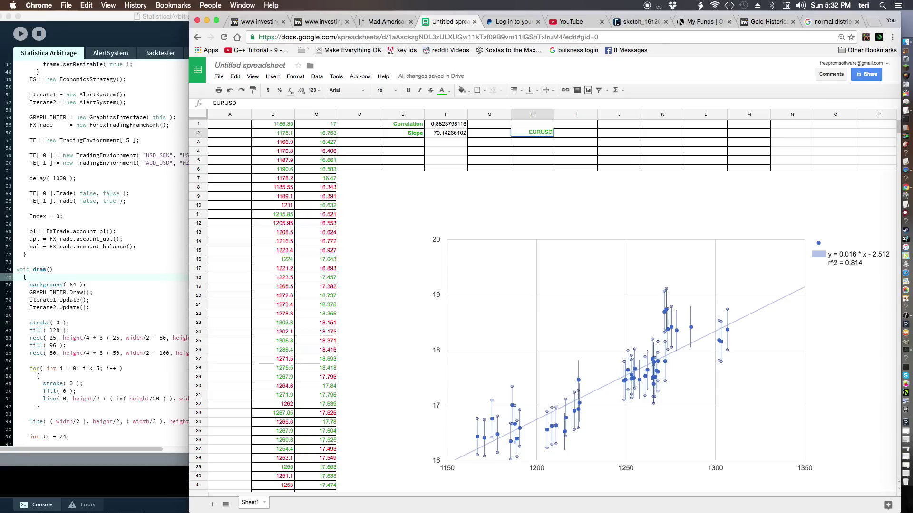
pyautogui.press('Tab')
pyautogui.write('GBP')
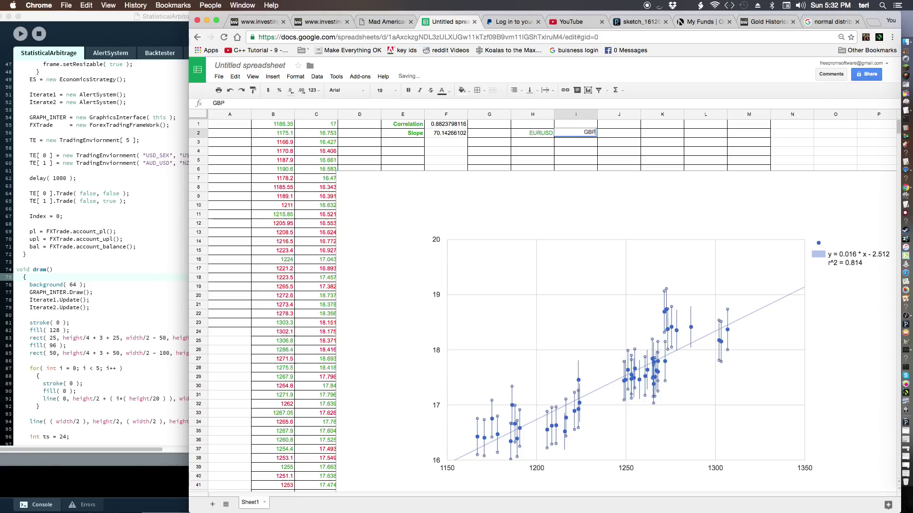
pyautogui.write('USD')
pyautogui.press('Return')
pyautogui.click(533, 142)
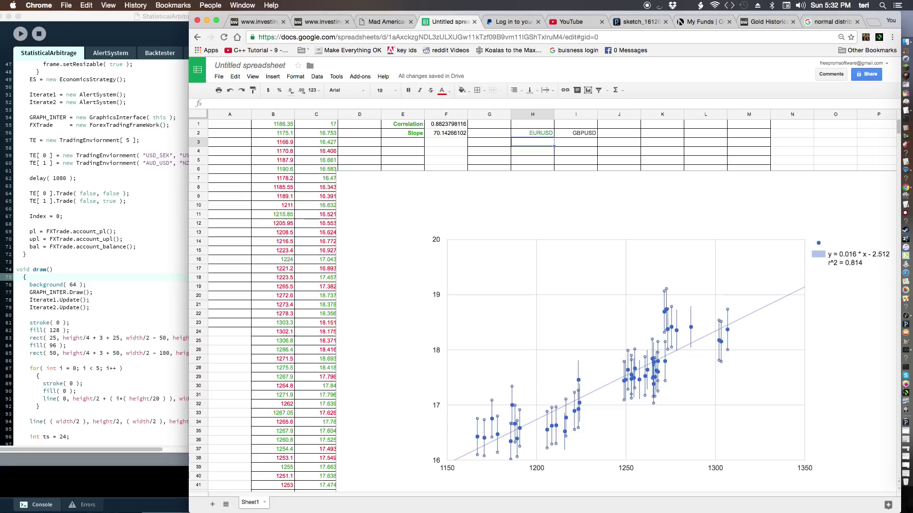
pyautogui.click(170, 150)
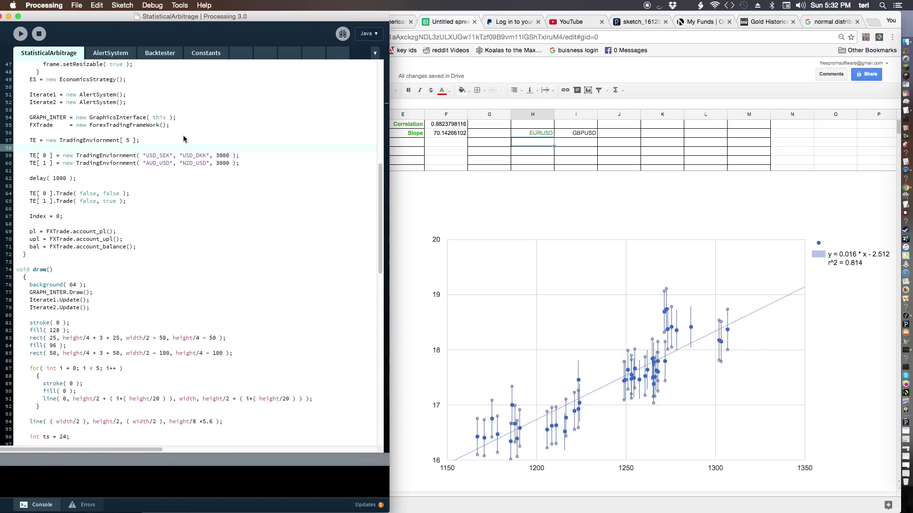
# Review the AlertSystem and Backtester code, then the USD_SEK/USD_DKK and AUD_USD/NZD_USD pair lines.
pyautogui.click(134, 52)
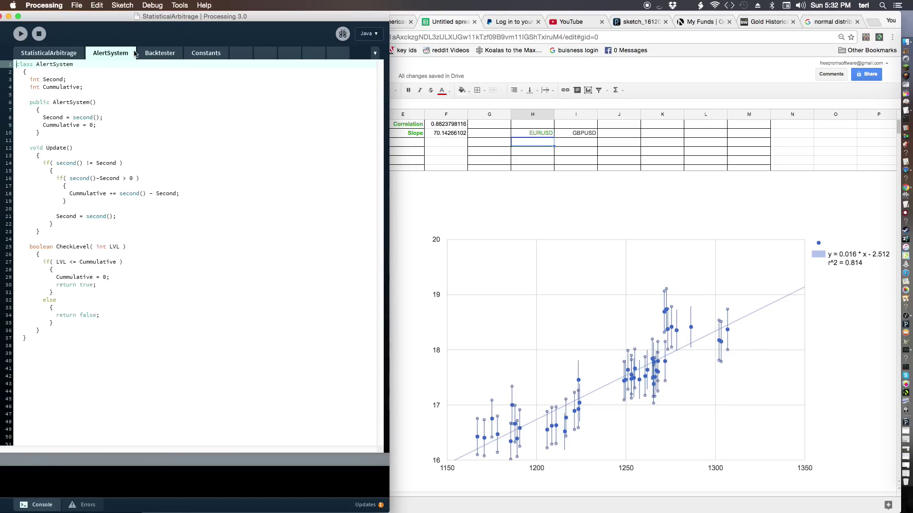
pyautogui.click(166, 54)
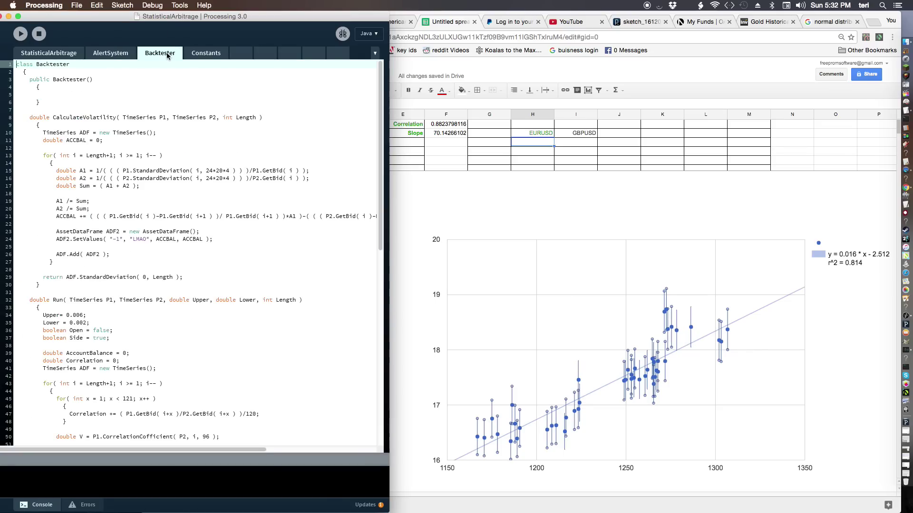
pyautogui.click(56, 58)
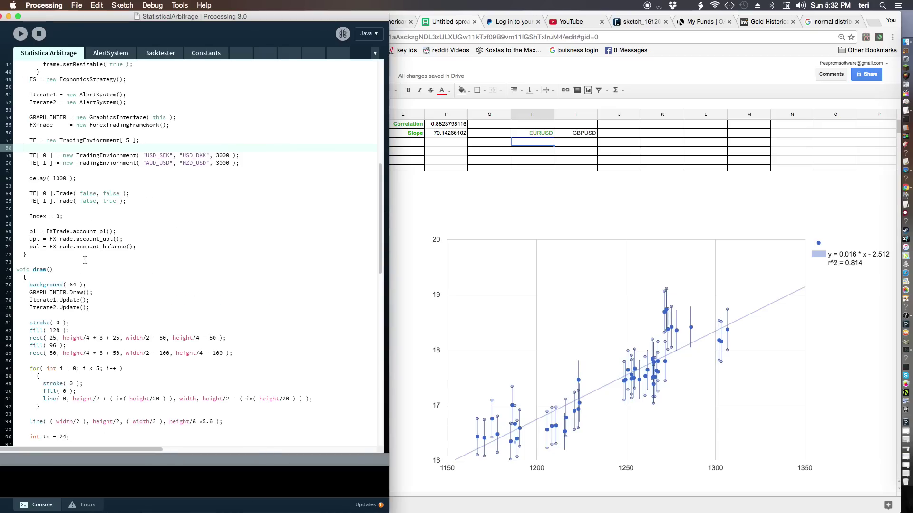
pyautogui.click(164, 155)
pyautogui.click(147, 164)
# Enter the USDSEK / USDDKK pair in row 3 of the pairs list.
pyautogui.click(532, 148)
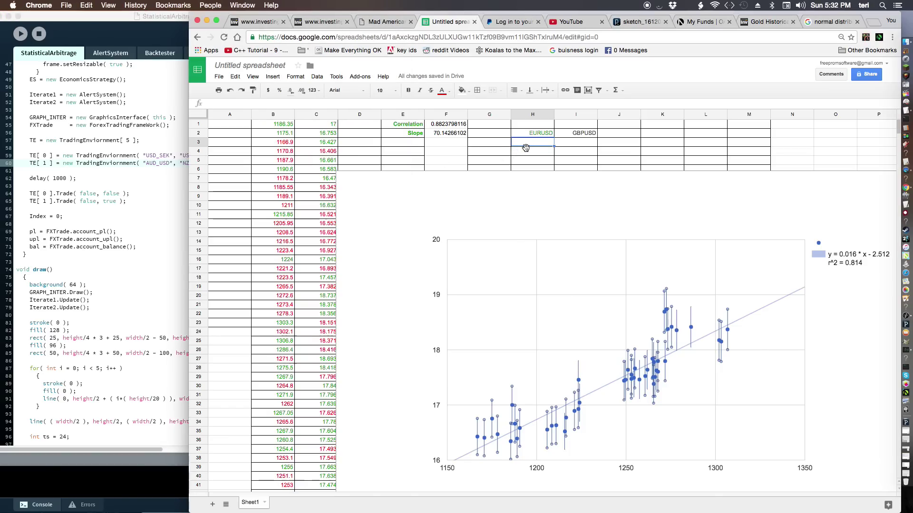
pyautogui.write('USD')
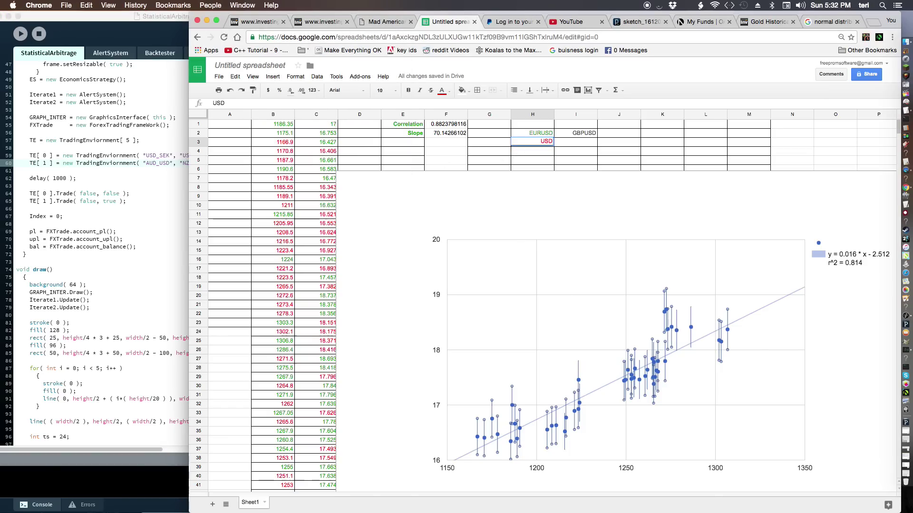
pyautogui.write('SEK')
pyautogui.press('Tab')
pyautogui.press('Tab')
pyautogui.hotkey('shift', 'Tab')
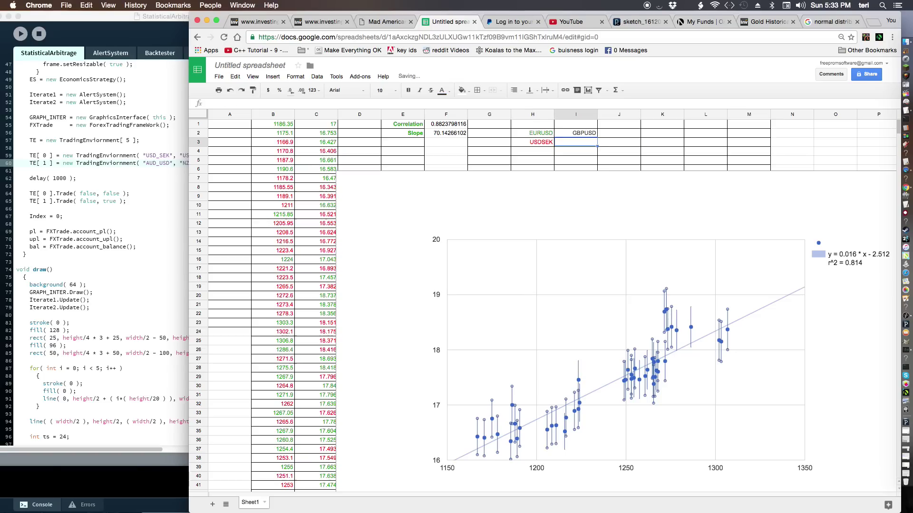
pyautogui.write('USDDKK')
pyautogui.press('Return')
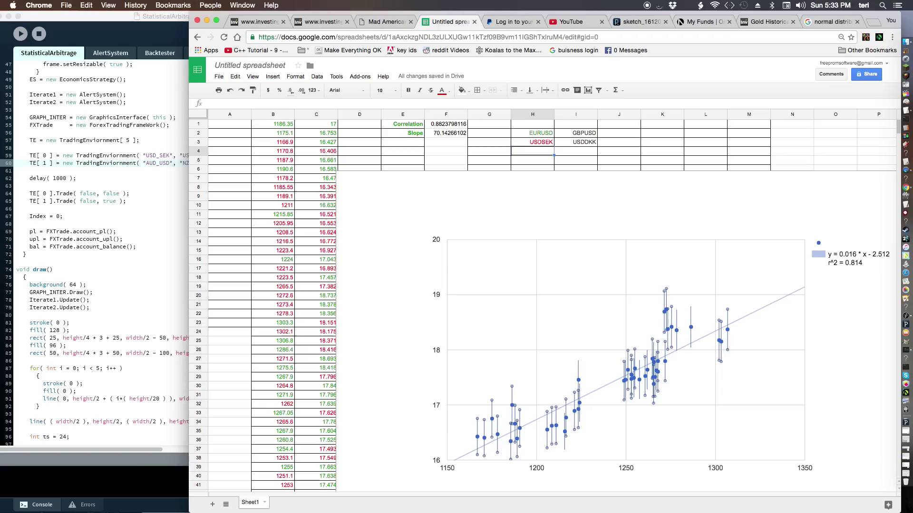
# Add AUDUSD / NZDUSD in row 4 and USDCAD / USDMXN in row 5.
pyautogui.write('AUDUSD')
pyautogui.press('Tab')
pyautogui.write('NZDUSD')
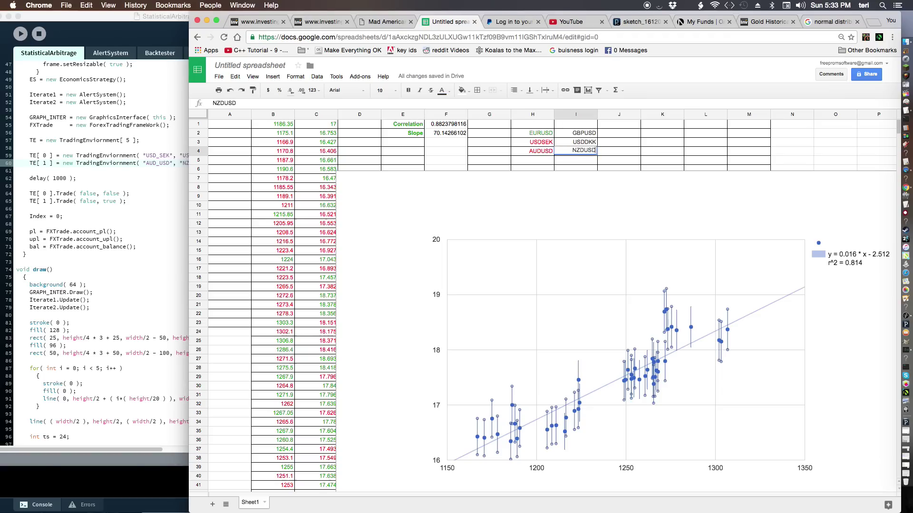
pyautogui.press('Return')
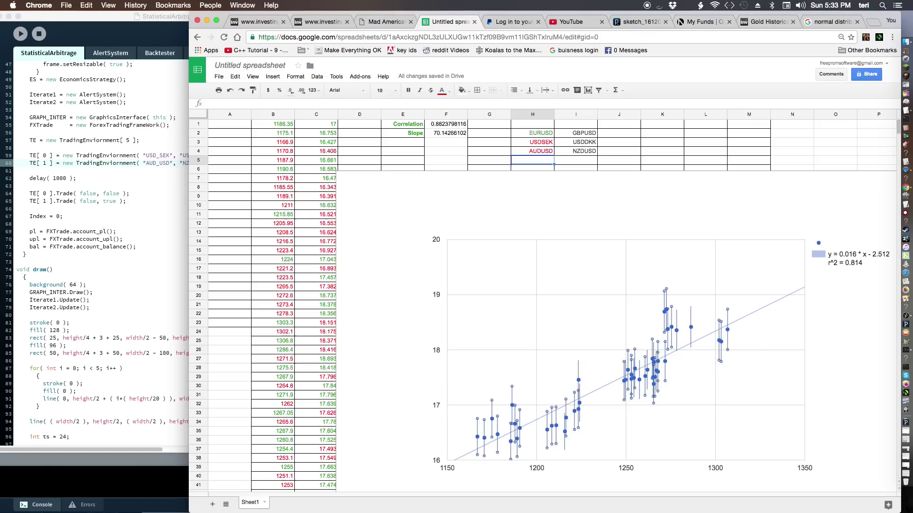
pyautogui.write('USDCAD')
pyautogui.press('Tab')
pyautogui.write('USDMXN')
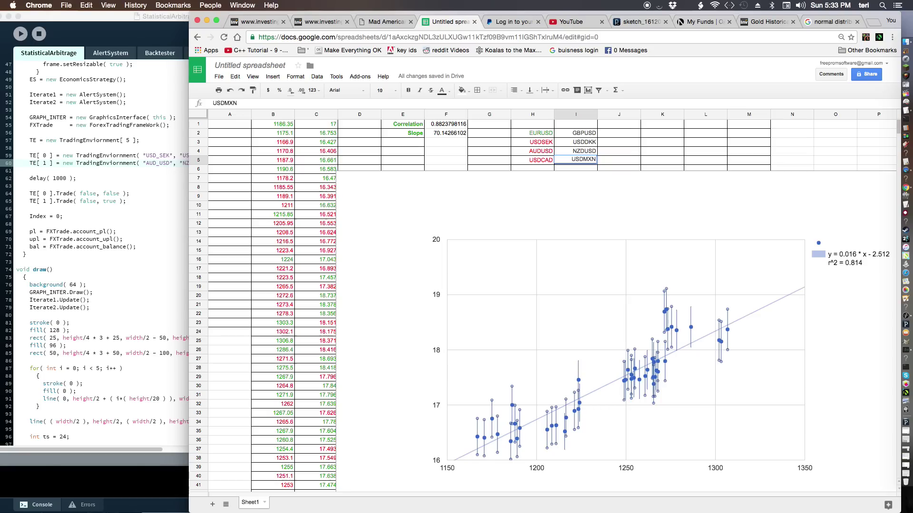
pyautogui.click(618, 161)
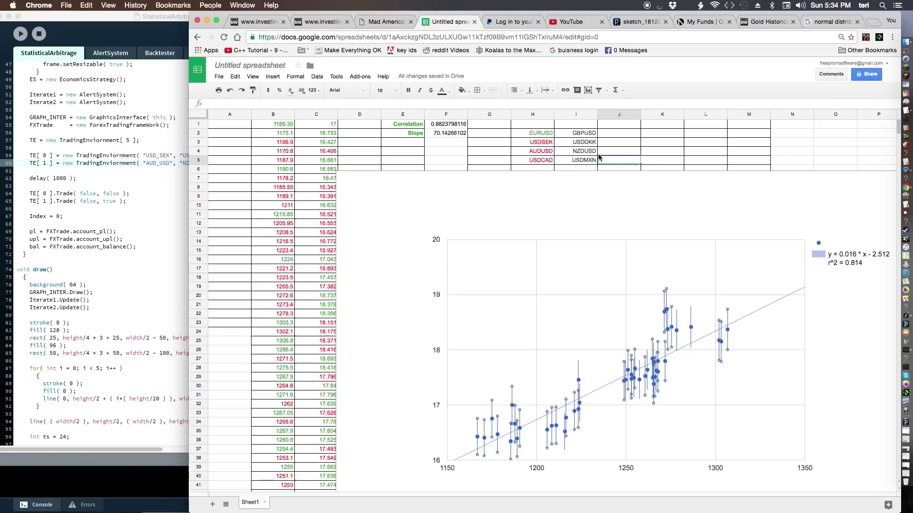
pyautogui.click(586, 163)
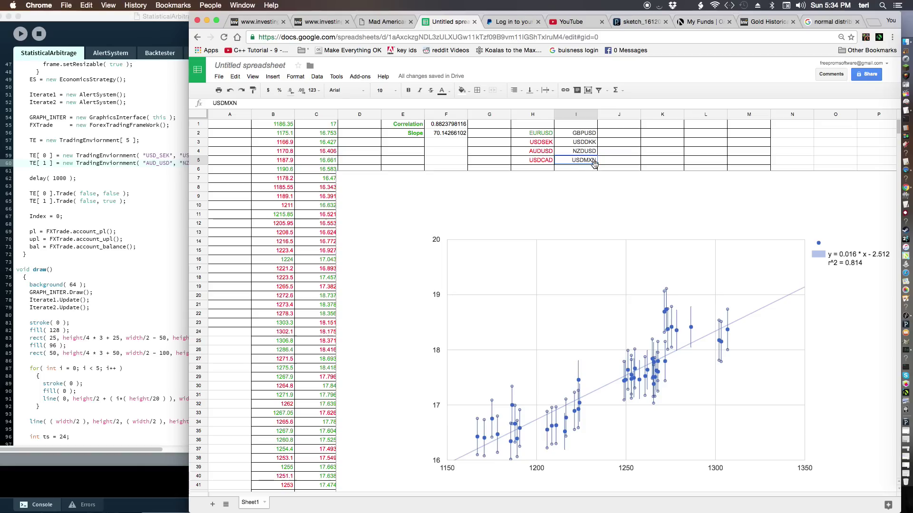
pyautogui.click(544, 125)
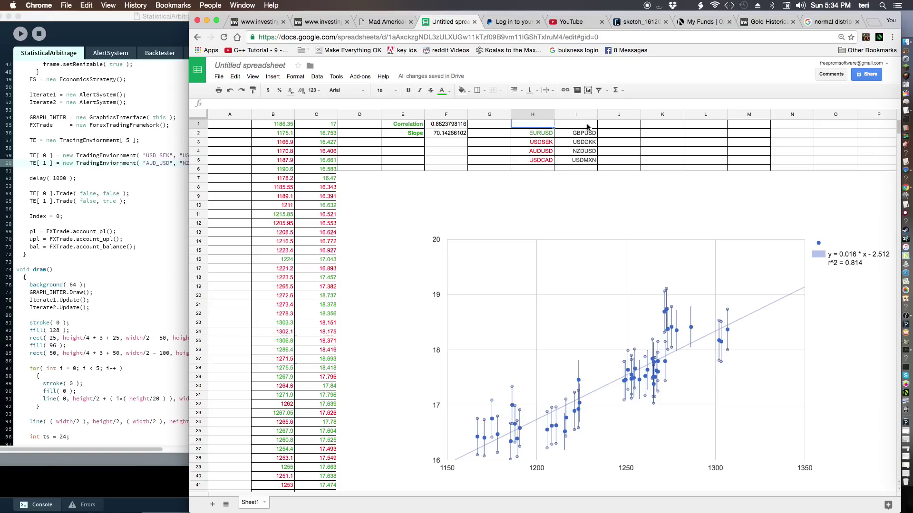
# Enter the USDCNH / USDCNY pair in H1:I1.
pyautogui.write('USDCNH')
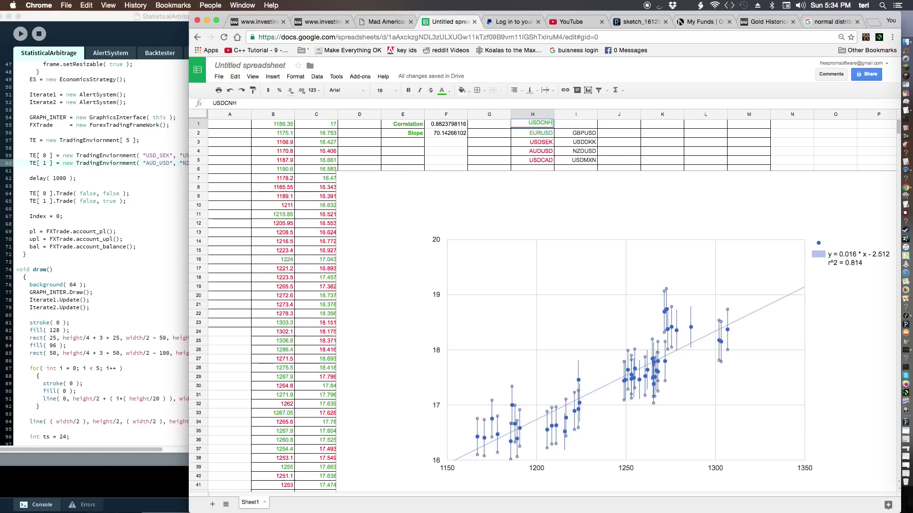
pyautogui.press('Tab')
pyautogui.write('USDCN')
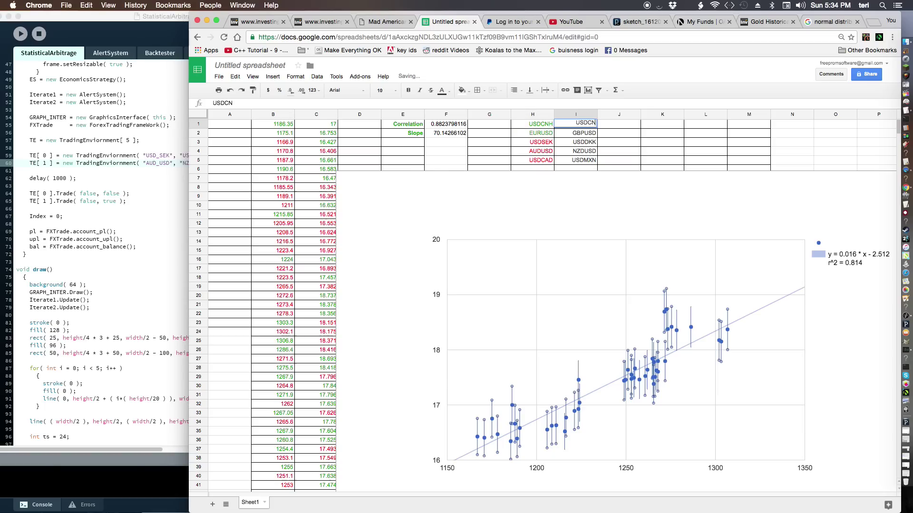
pyautogui.write('Y')
# Move the chart slightly lower and enter XAUUSD / XAGUSD in H6:I6.
pyautogui.moveTo(452, 194); pyautogui.dragTo(449, 203)
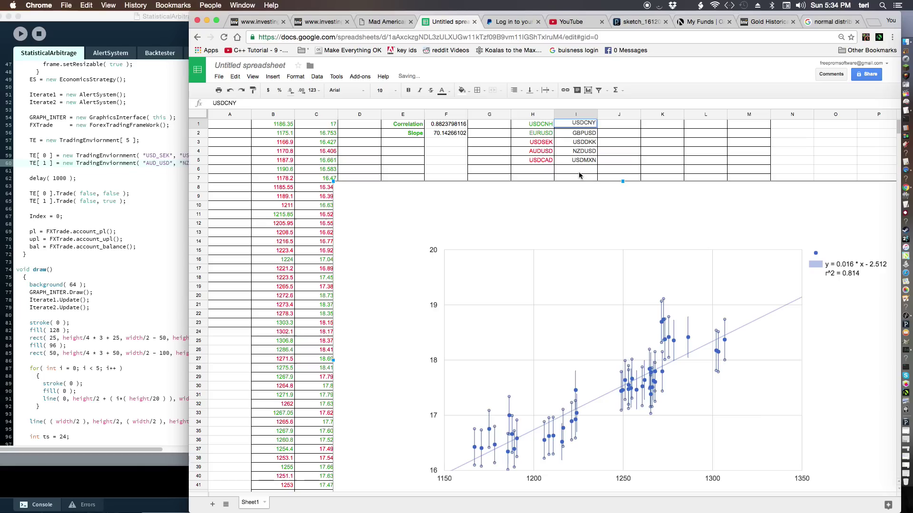
pyautogui.click(546, 172)
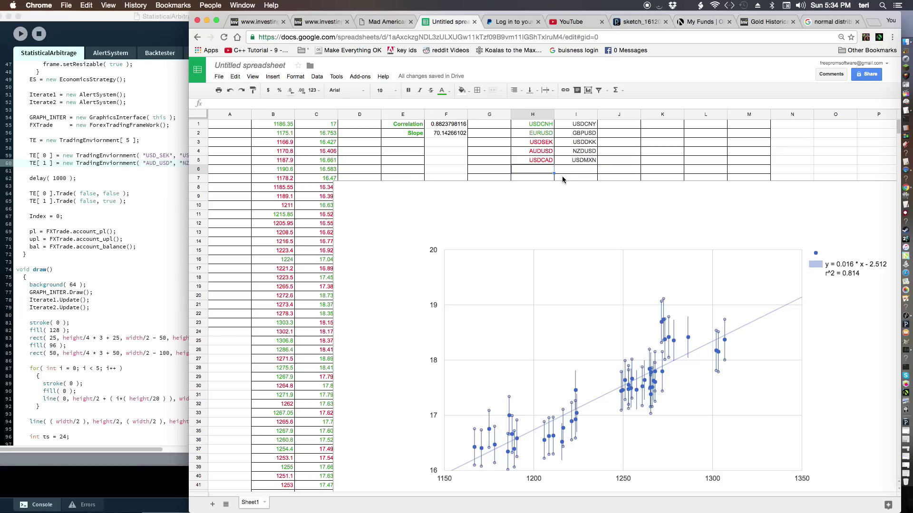
pyautogui.write('XAUUSD')
pyautogui.press('Tab')
pyautogui.write('X')
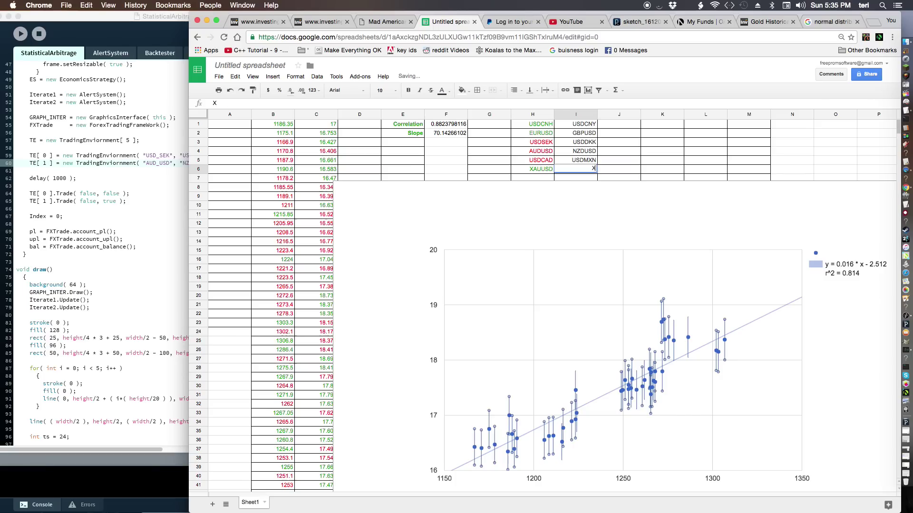
pyautogui.write('AGUSD')
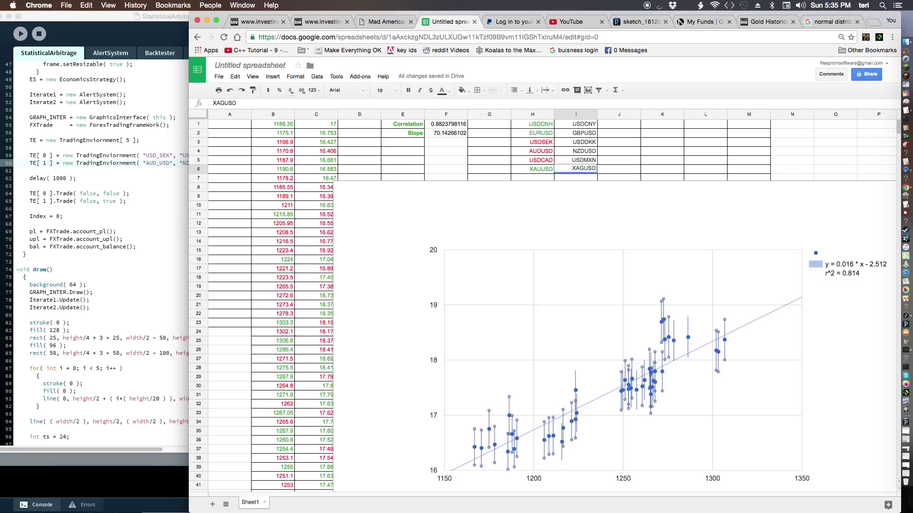
pyautogui.click(541, 177)
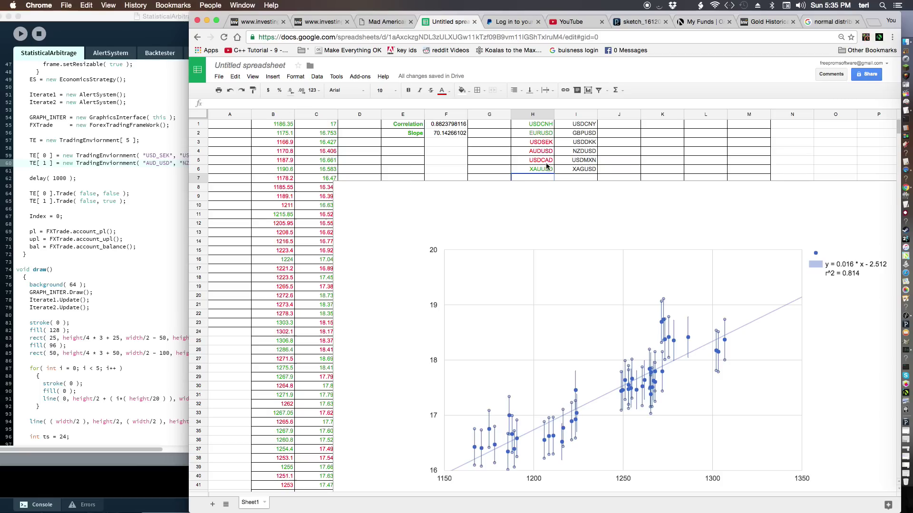
# Add the oil pair in row 7: UKOIL in I7, and USOIL replacing WTIUSD in H7.
pyautogui.write('WTIUSD')
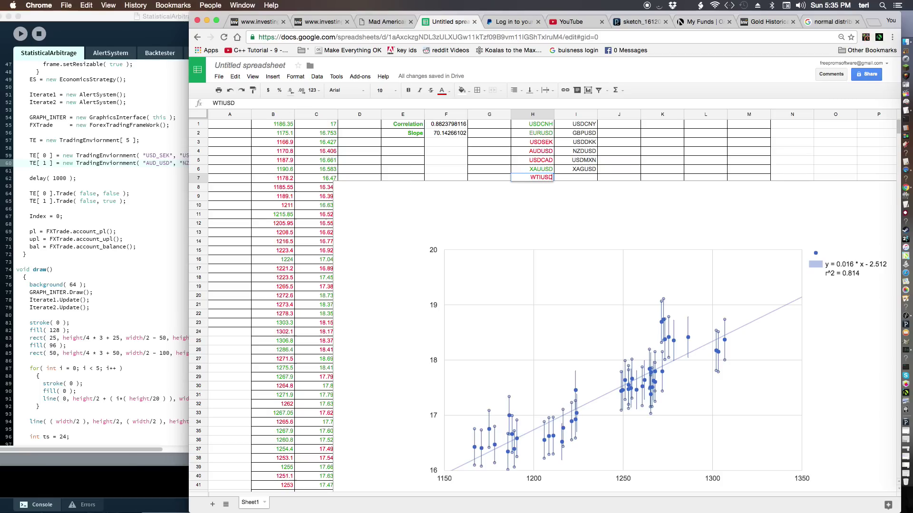
pyautogui.press('Tab')
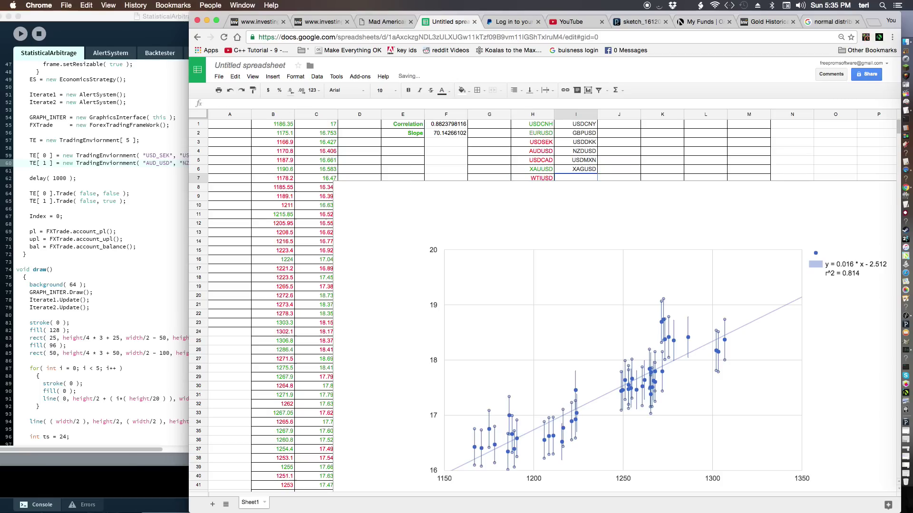
pyautogui.write('UK')
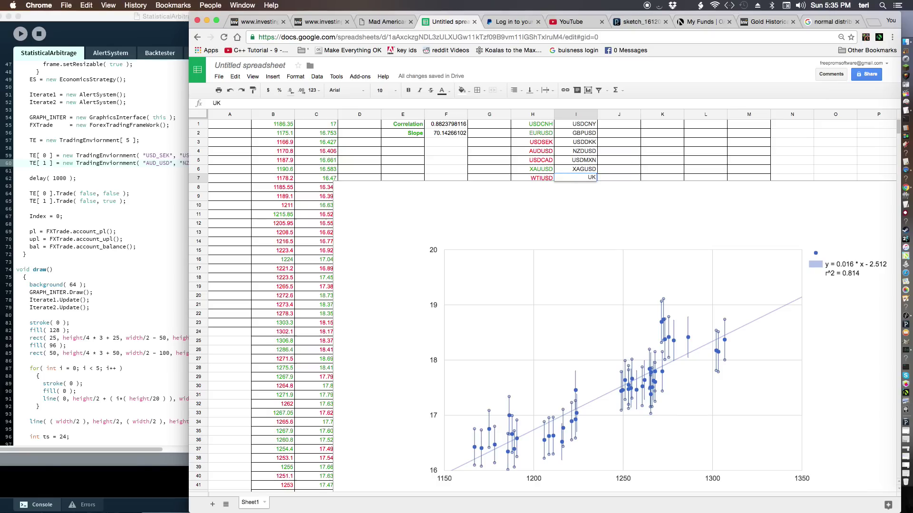
pyautogui.write('OIL')
pyautogui.click(532, 175)
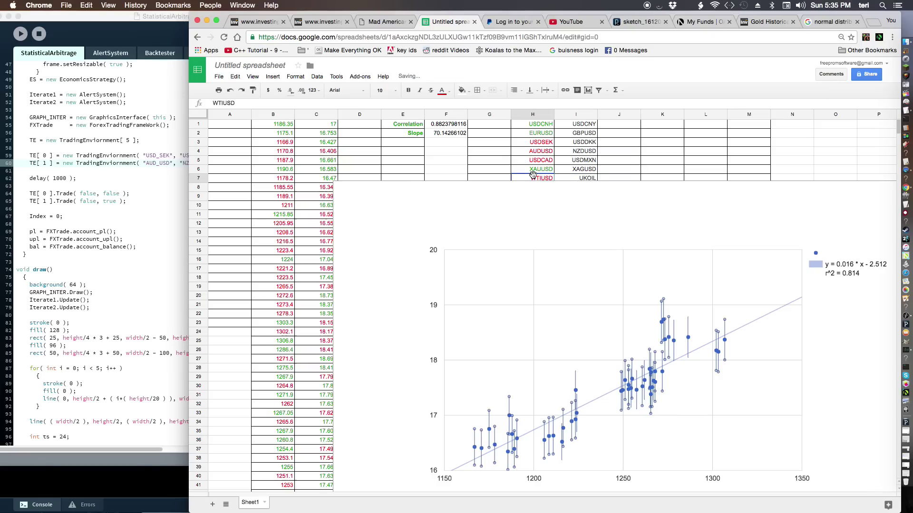
pyautogui.write('USOIL')
pyautogui.click(488, 153)
pyautogui.moveTo(539, 178); pyautogui.dragTo(576, 119)
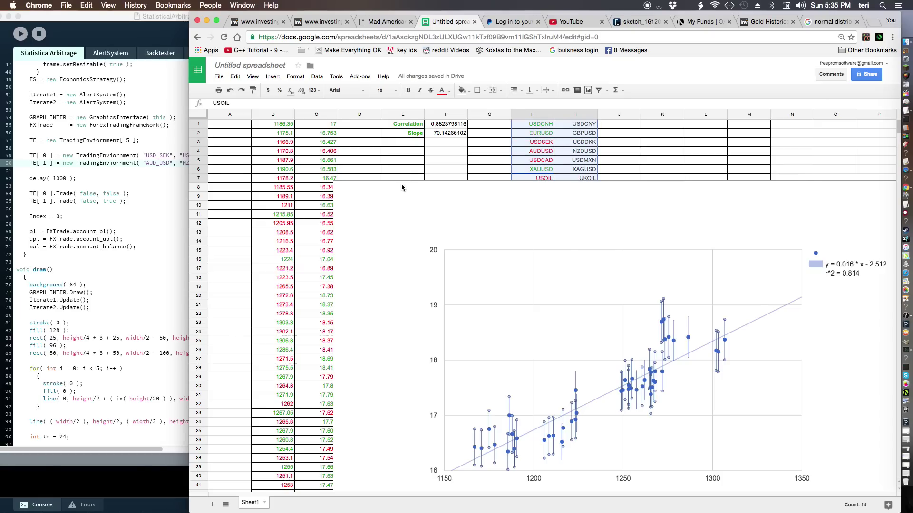
pyautogui.click(403, 161)
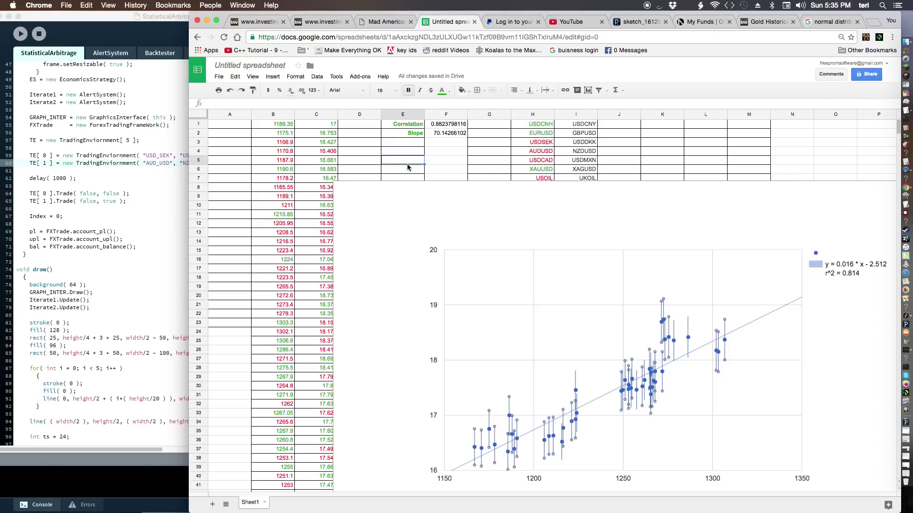
pyautogui.doubleClick(429, 123)
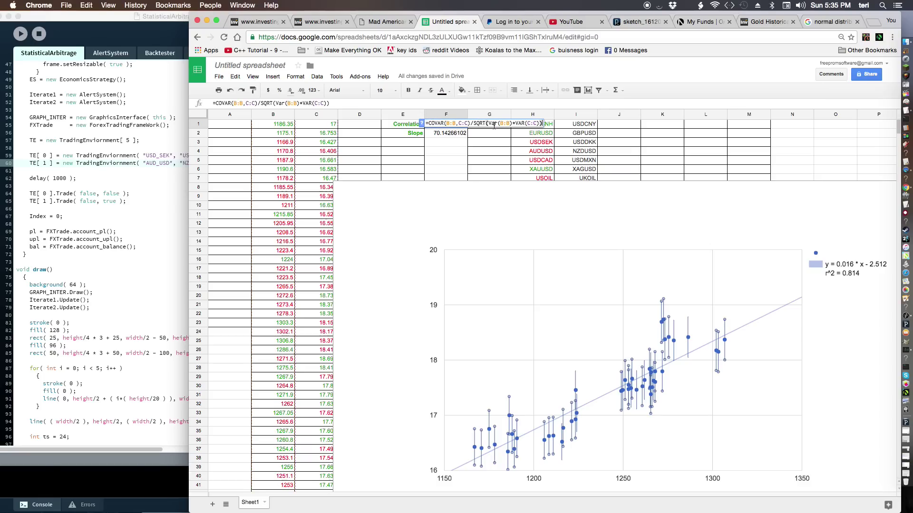
pyautogui.click(444, 135)
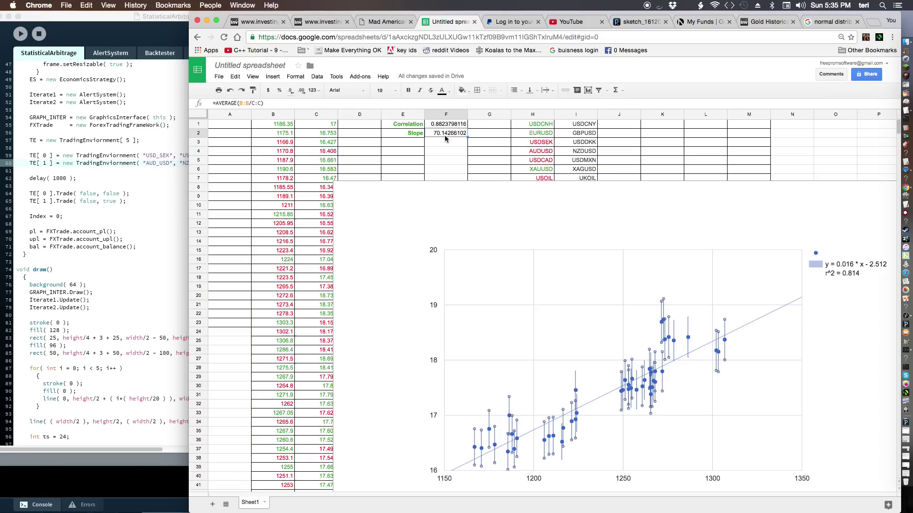
# Search Google for 'pearson product moment correlation' from the address bar.
pyautogui.click(826, 24)
pyautogui.click(777, 38)
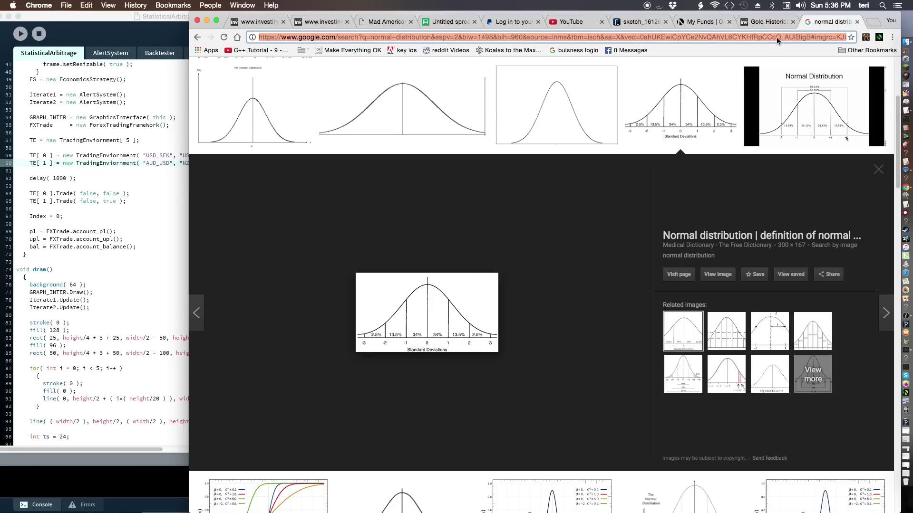
pyautogui.write('p')
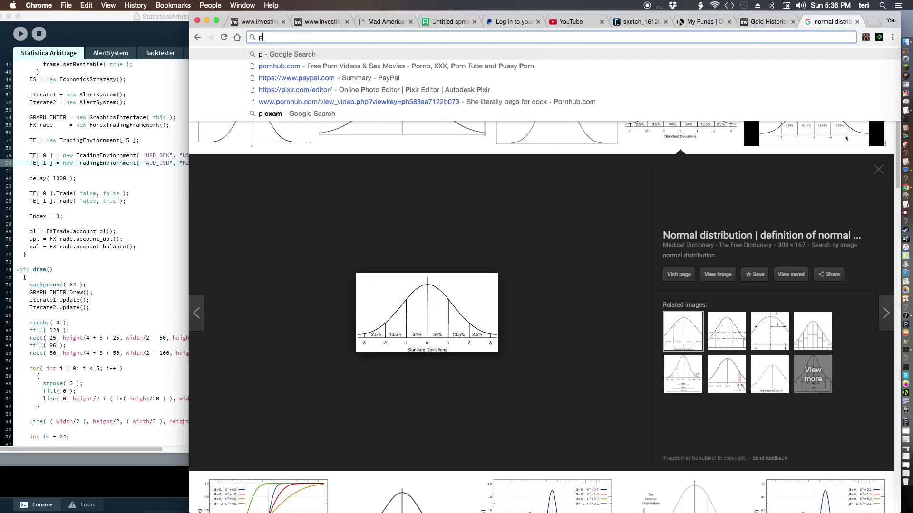
pyautogui.write('earson prod')
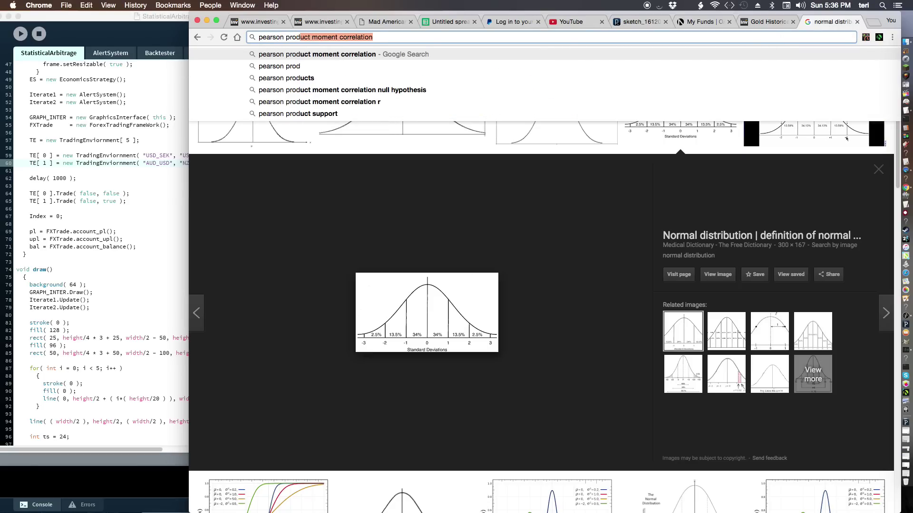
pyautogui.press('Return')
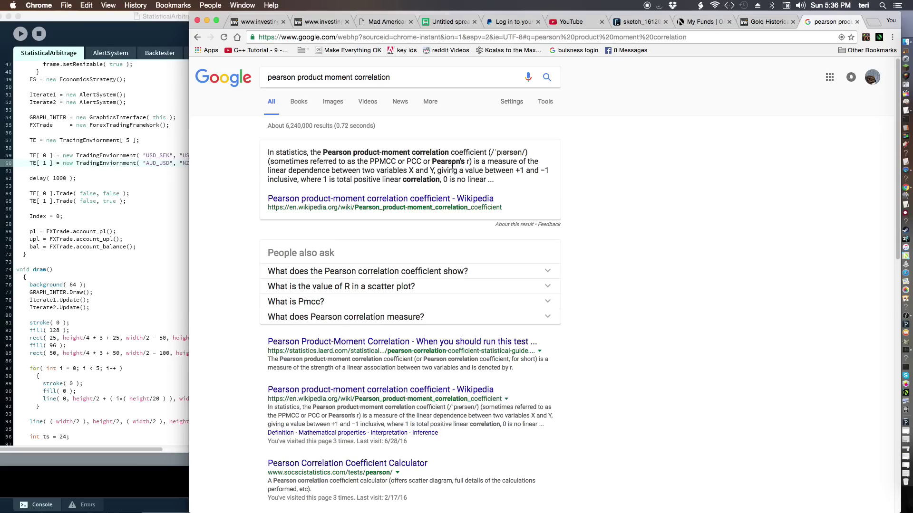
# Enlarge the r_xy formula in the image results, then return to the spreadsheet.
pyautogui.click(332, 109)
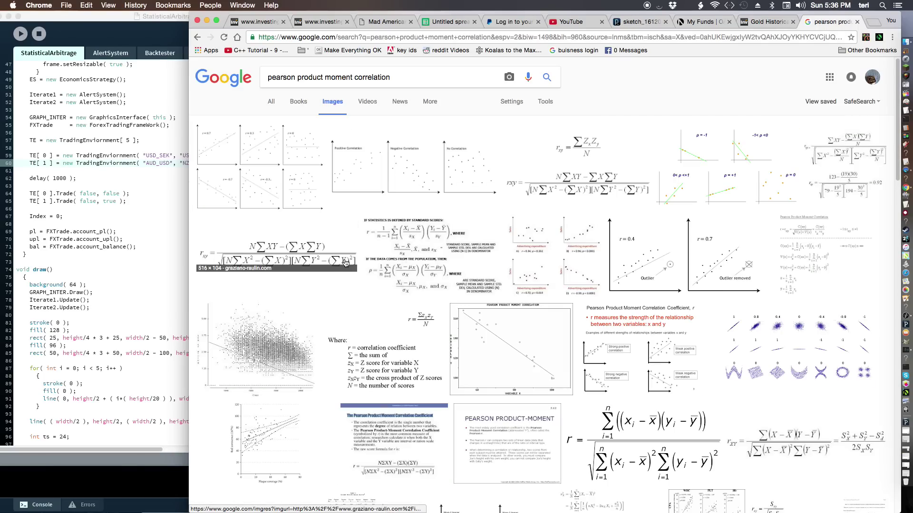
pyautogui.click(578, 169)
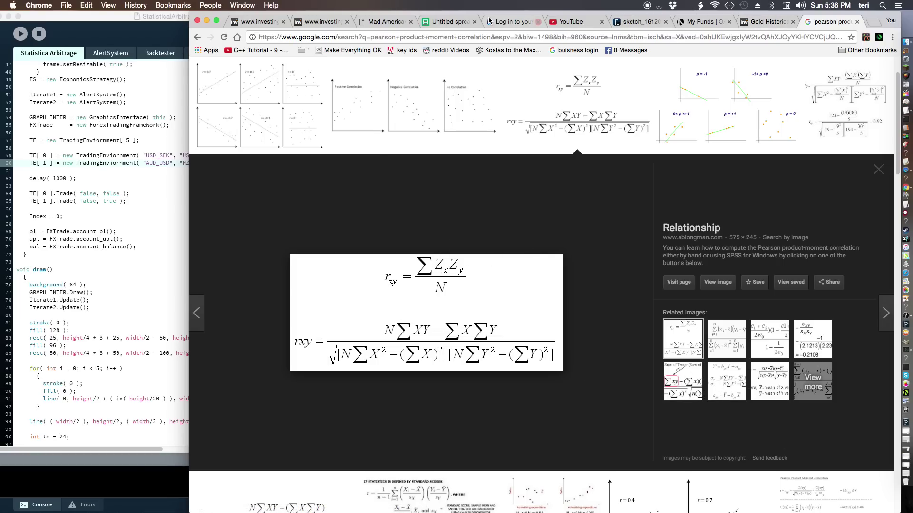
pyautogui.click(449, 21)
# Review the correlation formula in F1 and the slope formula in F2, leaving both unchanged.
pyautogui.doubleClick(446, 124)
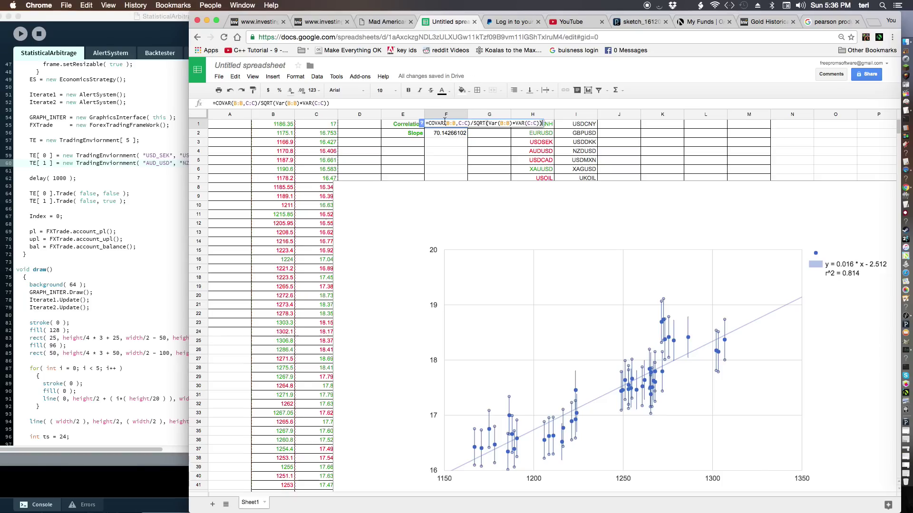
pyautogui.moveTo(429, 123); pyautogui.dragTo(549, 131)
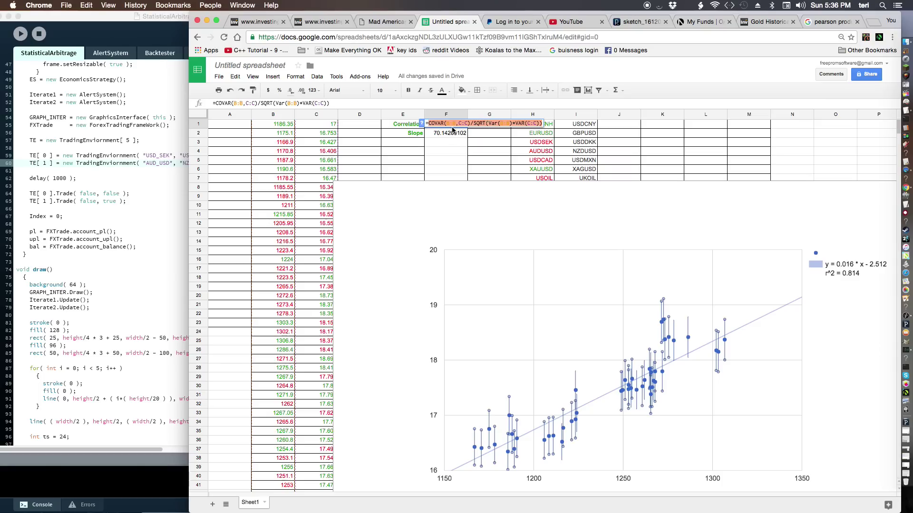
pyautogui.press('Return')
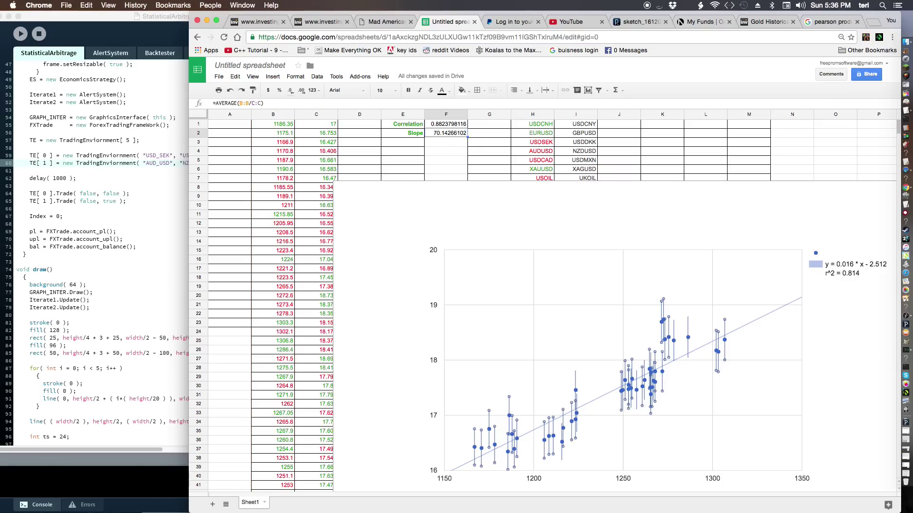
pyautogui.doubleClick(428, 135)
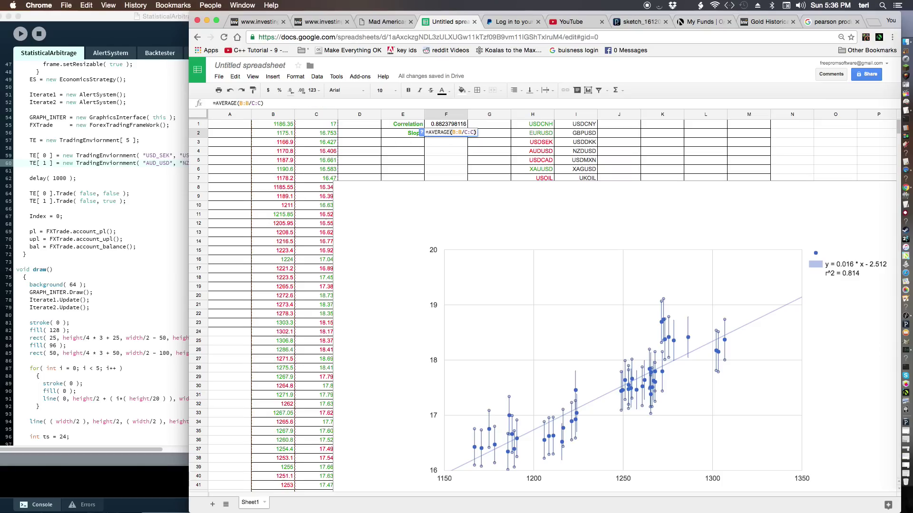
pyautogui.press('Return')
# Enter the gold-to-silver ratio formula =B1/C1 in cell D1.
pyautogui.click(369, 126)
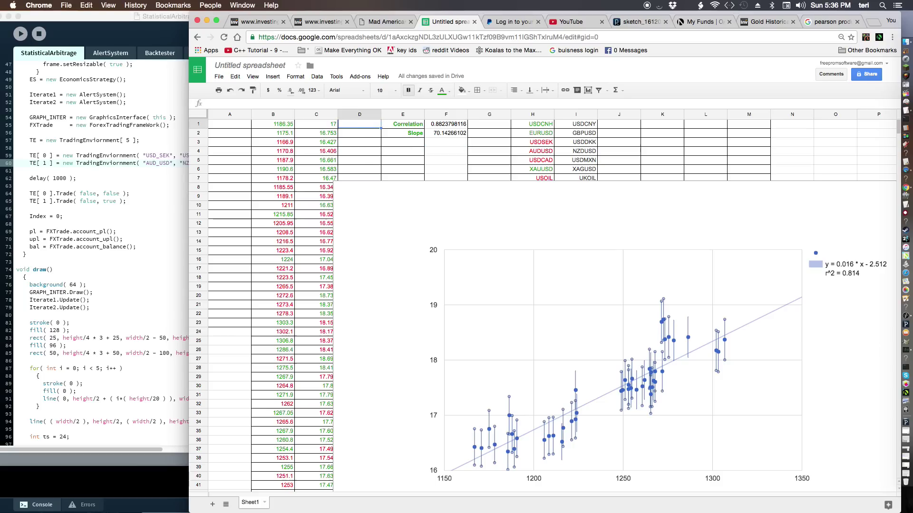
pyautogui.write('=')
pyautogui.click(289, 125)
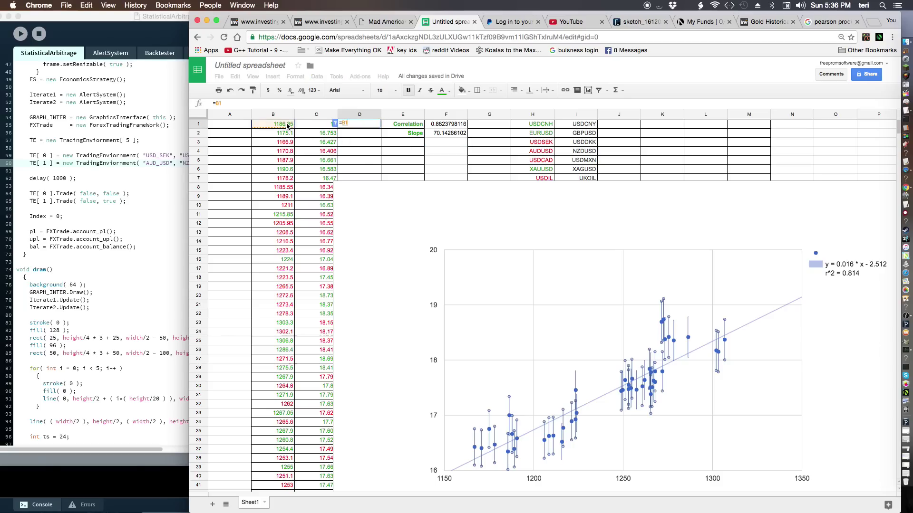
pyautogui.write('/')
pyautogui.click(310, 126)
pyautogui.press('Return')
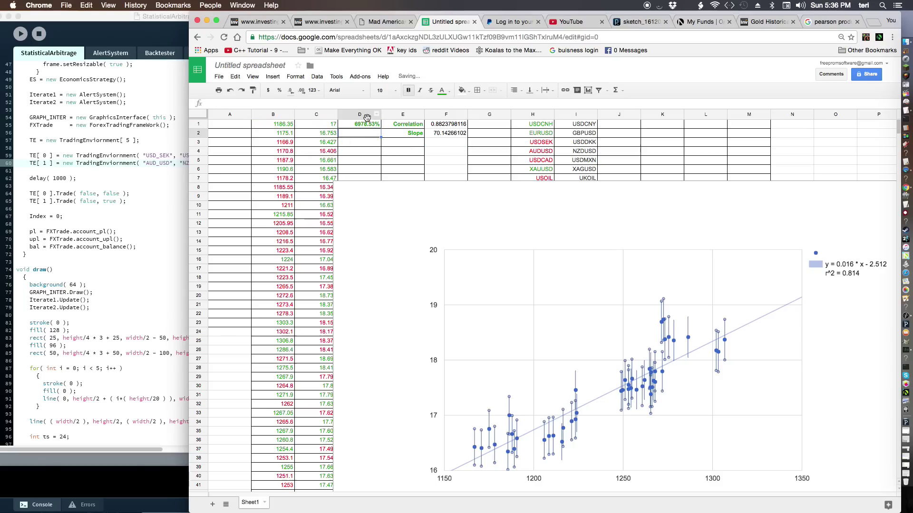
# Format D1 as dollars and fill the ratio formula down column D.
pyautogui.click(365, 126)
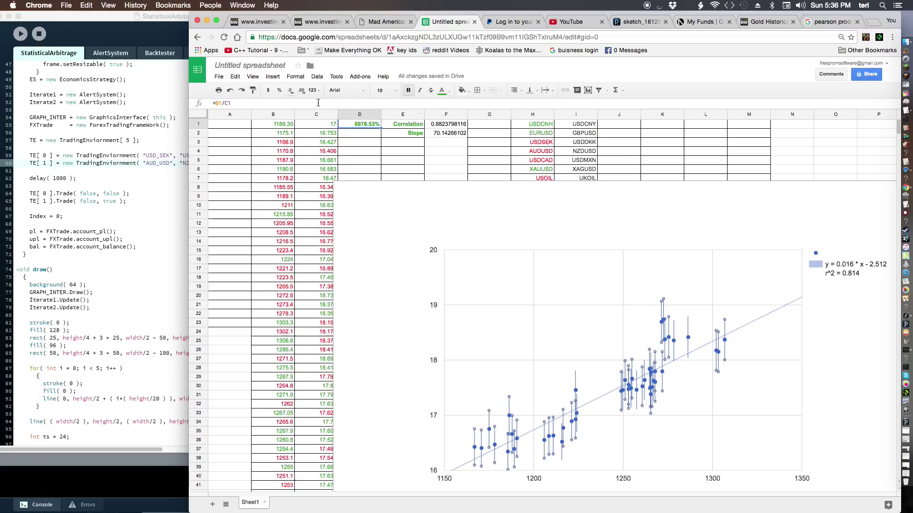
pyautogui.click(280, 91)
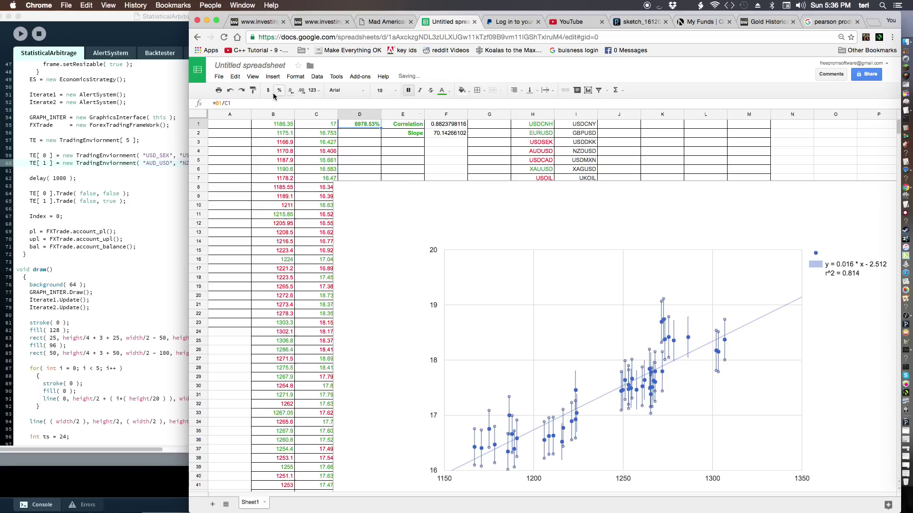
pyautogui.click(268, 91)
pyautogui.click(269, 91)
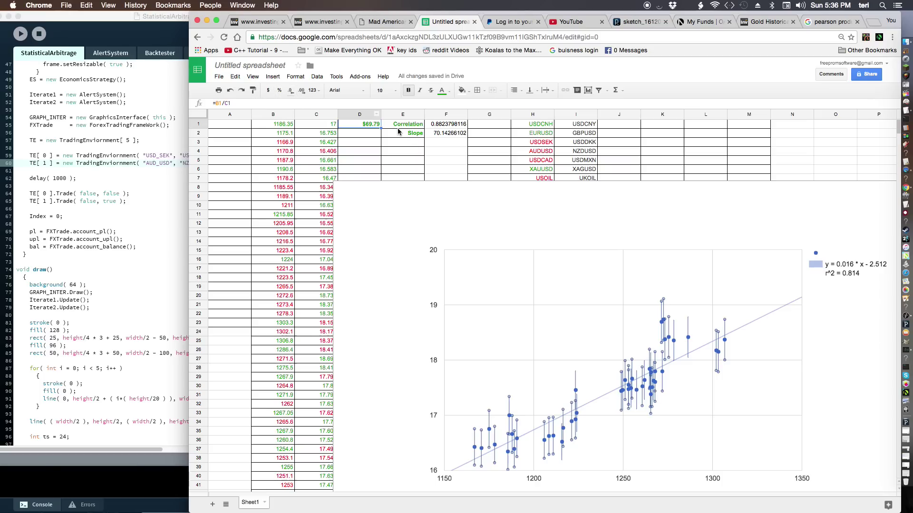
pyautogui.moveTo(366, 133); pyautogui.dragTo(352, 434)
pyautogui.scroll(5, 357, 463)
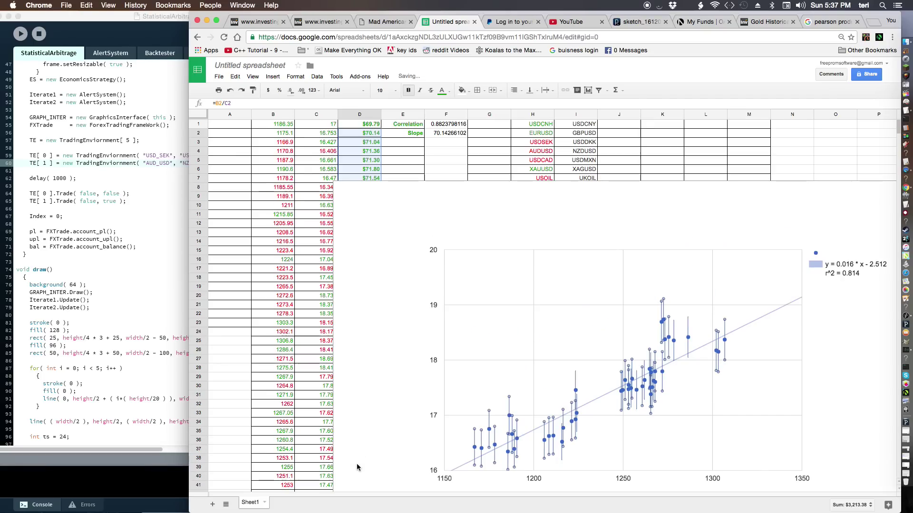
pyautogui.click(415, 142)
pyautogui.click(412, 151)
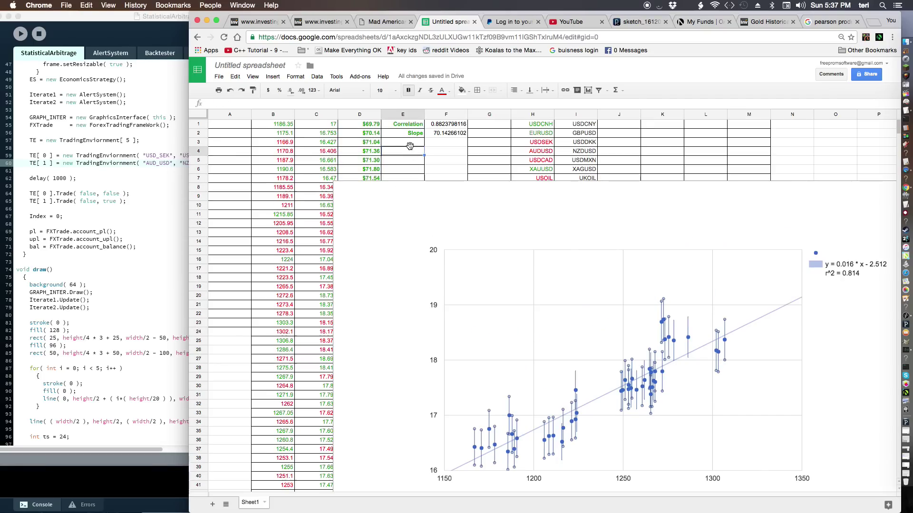
# Add a 'Slope' label in E4 and an =AVERAGE of column D in F4.
pyautogui.write('Slope')
pyautogui.press('Tab')
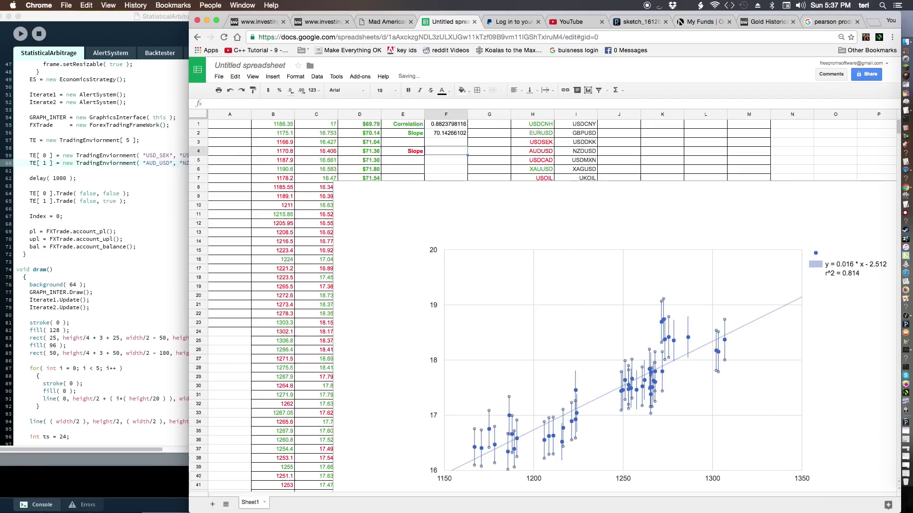
pyautogui.write('=AVE')
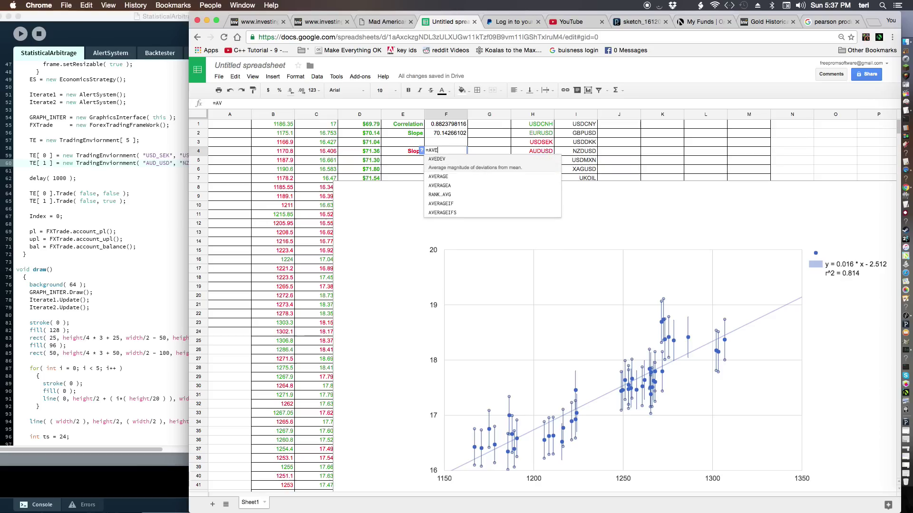
pyautogui.write('RAGE')
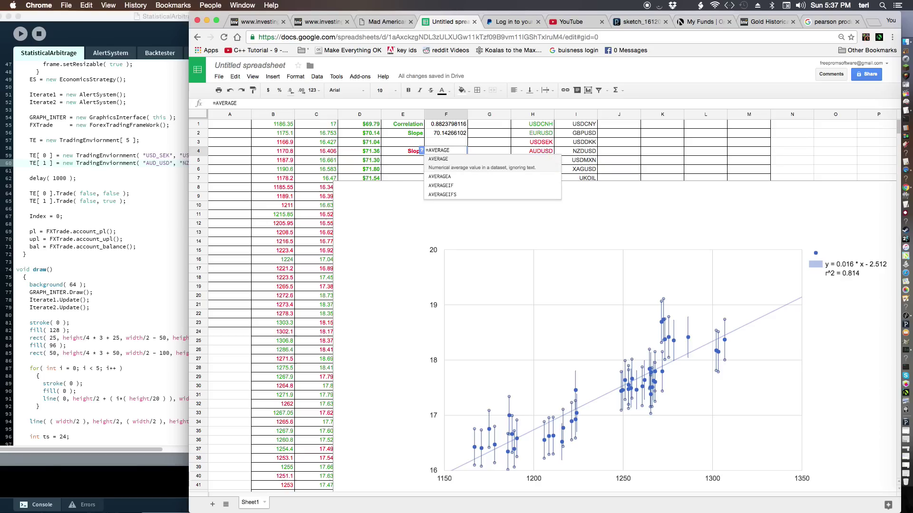
pyautogui.write('(')
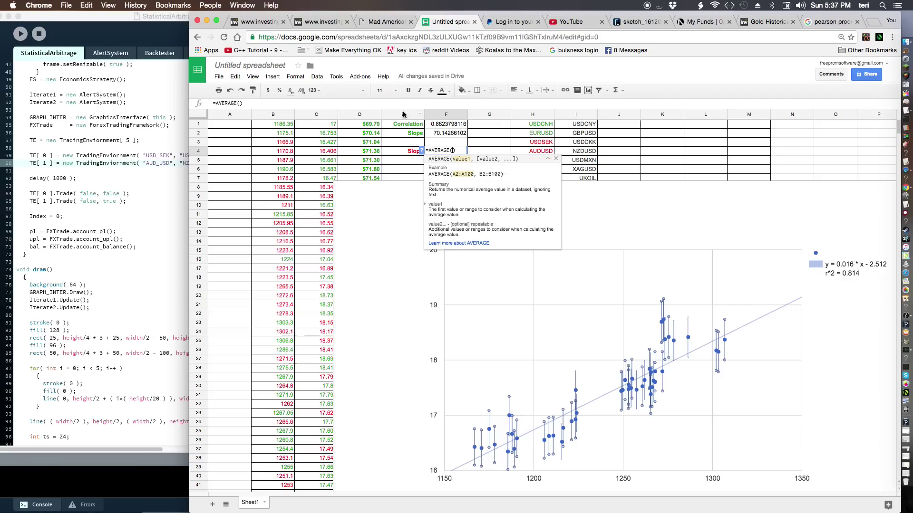
pyautogui.click(374, 113)
pyautogui.press('Return')
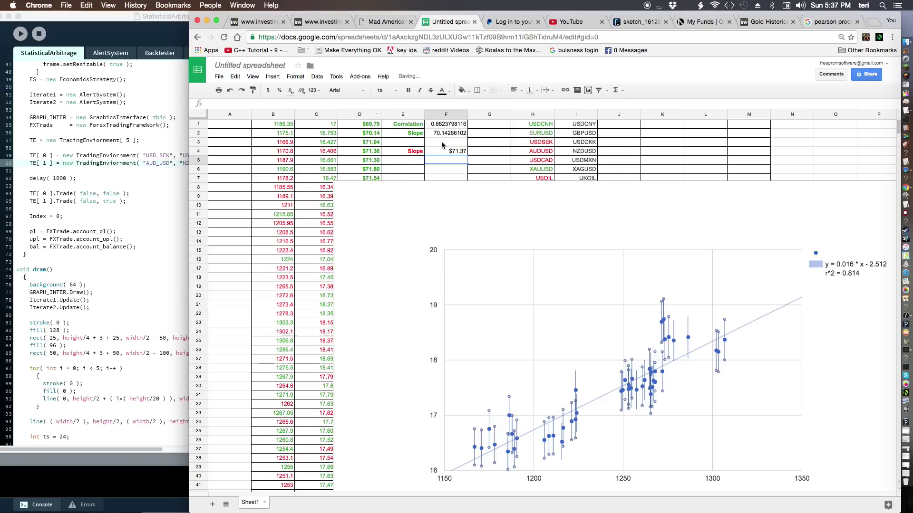
# Clear the $71.37 average from F4 and the extra Slope label from E4.
pyautogui.click(449, 151)
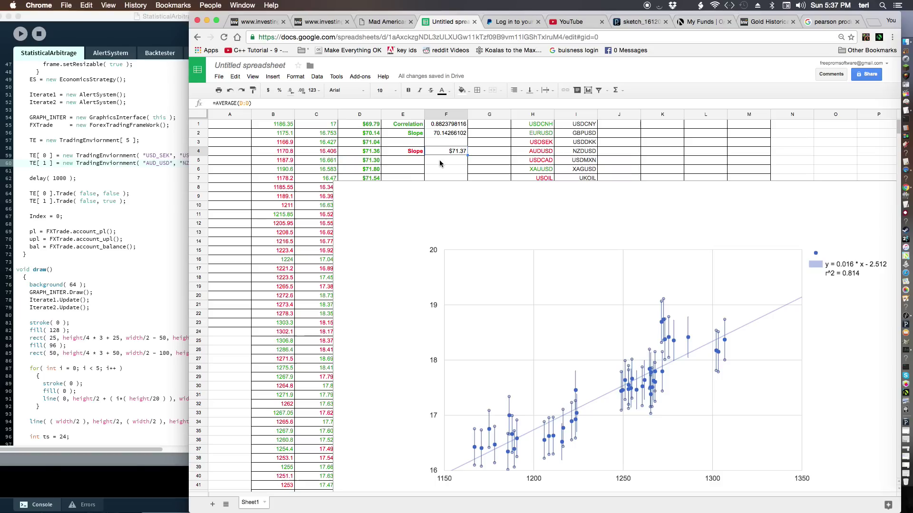
pyautogui.click(281, 127)
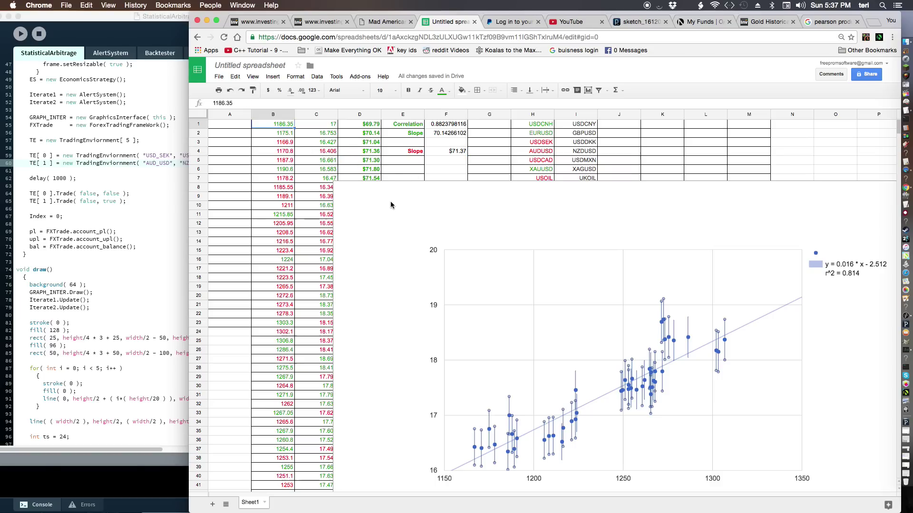
pyautogui.click(448, 153)
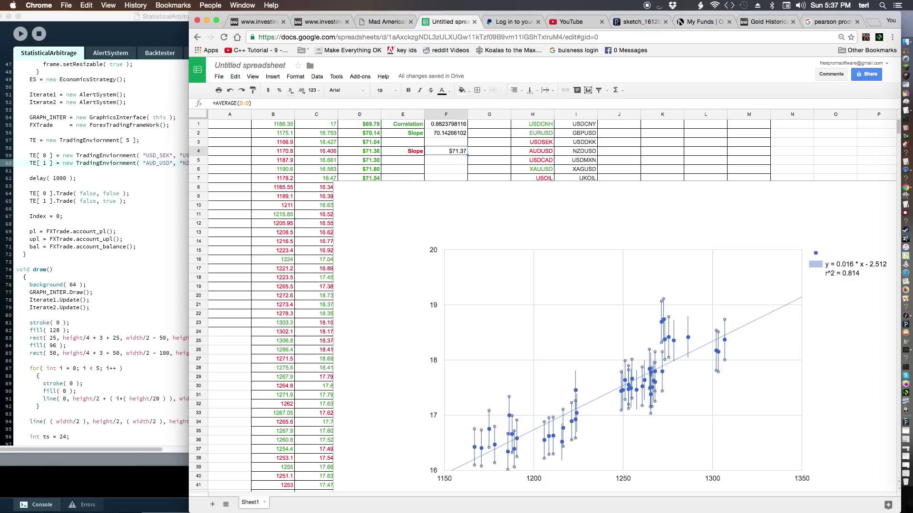
pyautogui.press('Delete')
pyautogui.click(412, 152)
pyautogui.press('Delete')
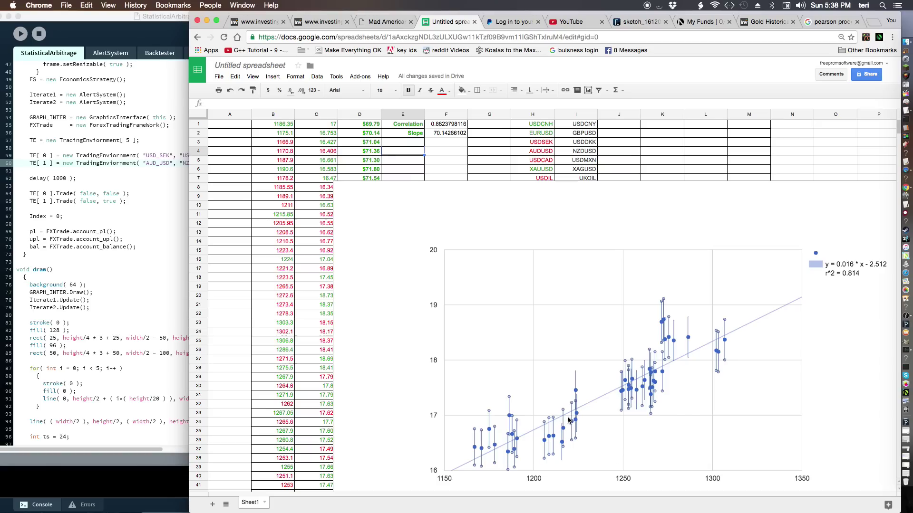
# Browse the Backtester class code in Processing, then return to StatisticalArbitrage and the spreadsheet.
pyautogui.click(92, 217)
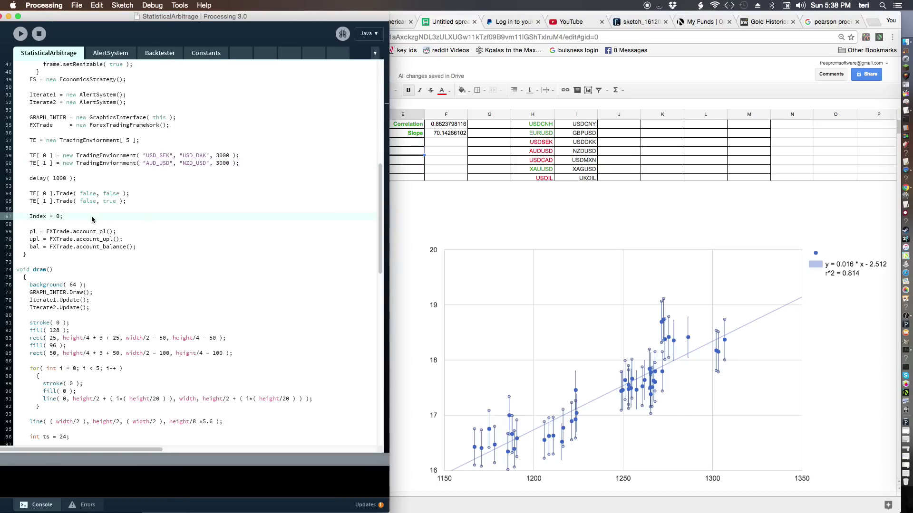
pyautogui.click(153, 56)
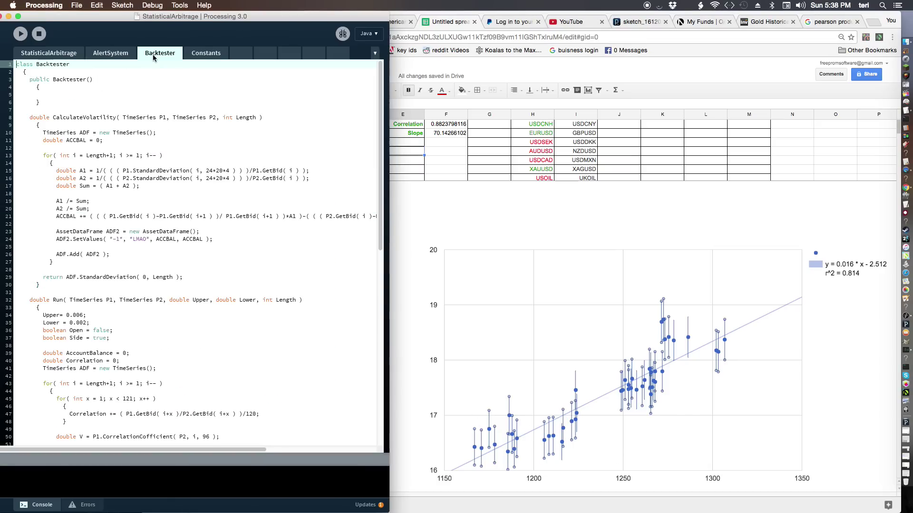
pyautogui.scroll(-5, 244, 298)
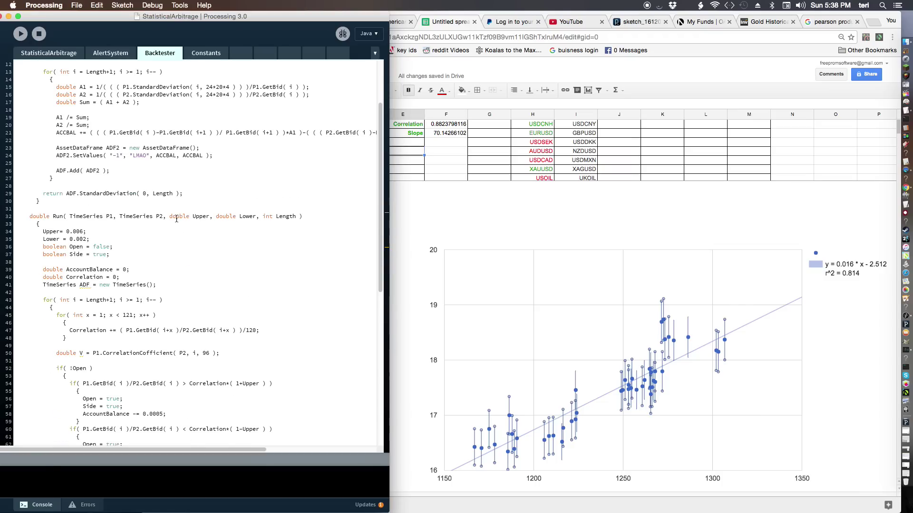
pyautogui.scroll(-10, 166, 221)
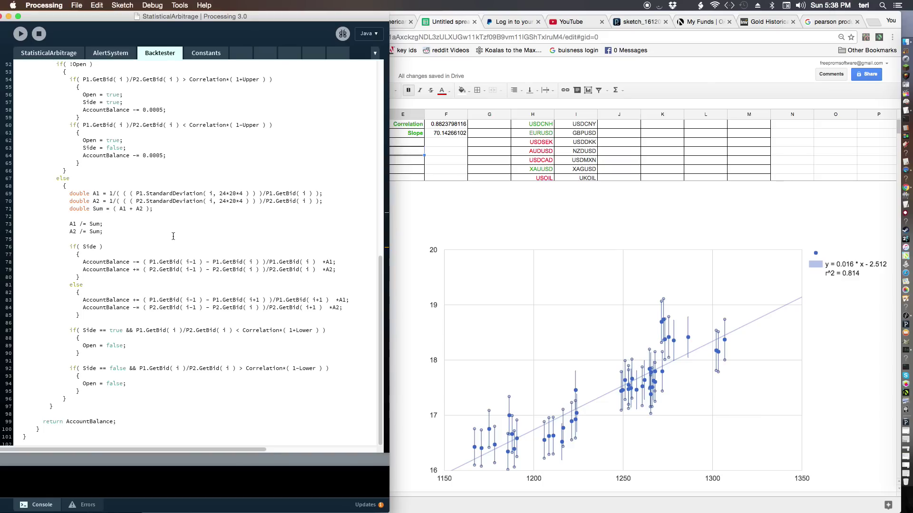
pyautogui.scroll(10, 112, 264)
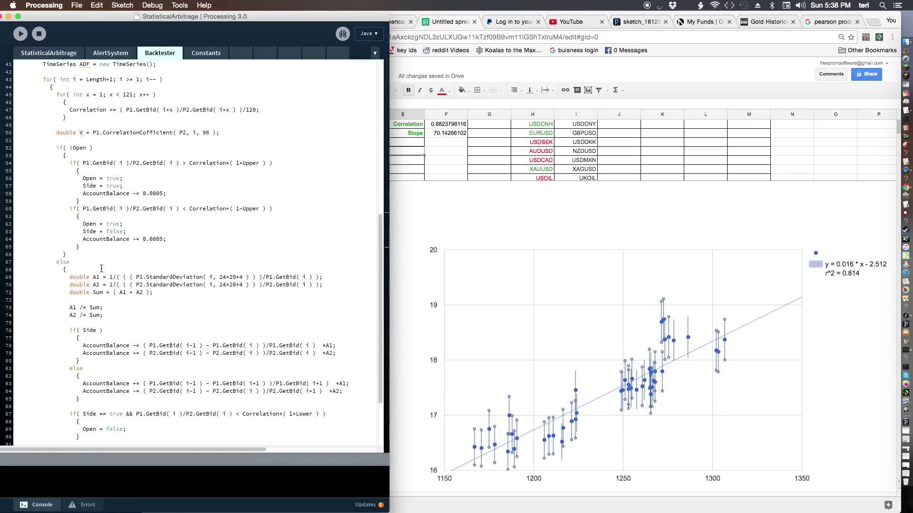
pyautogui.scroll(4, 151, 275)
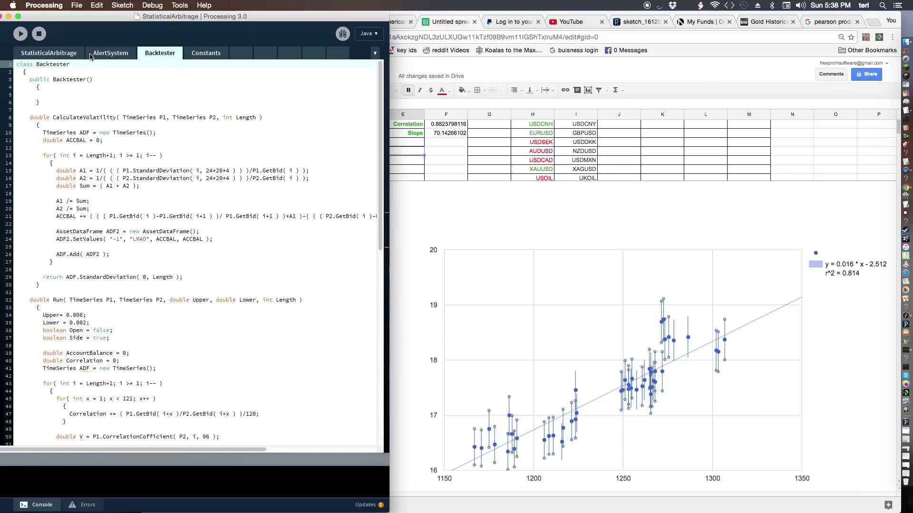
pyautogui.scroll(-15, 154, 272)
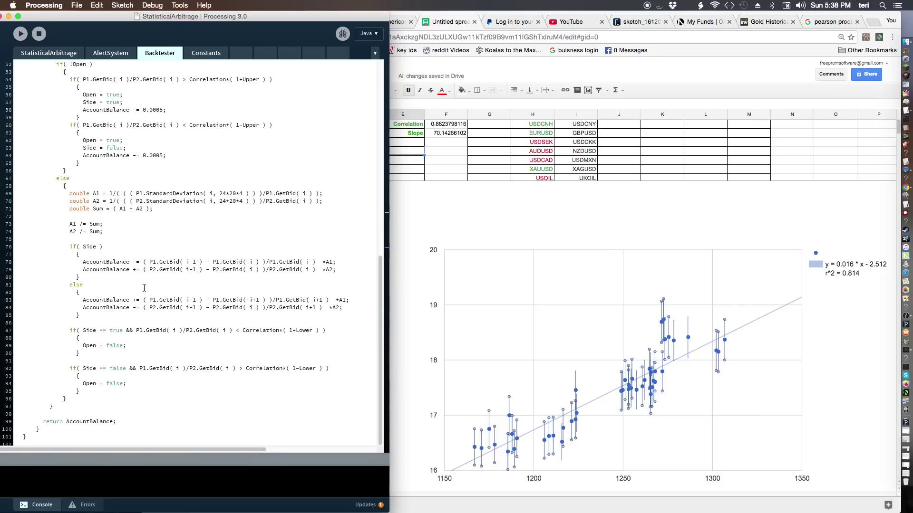
pyautogui.click(71, 56)
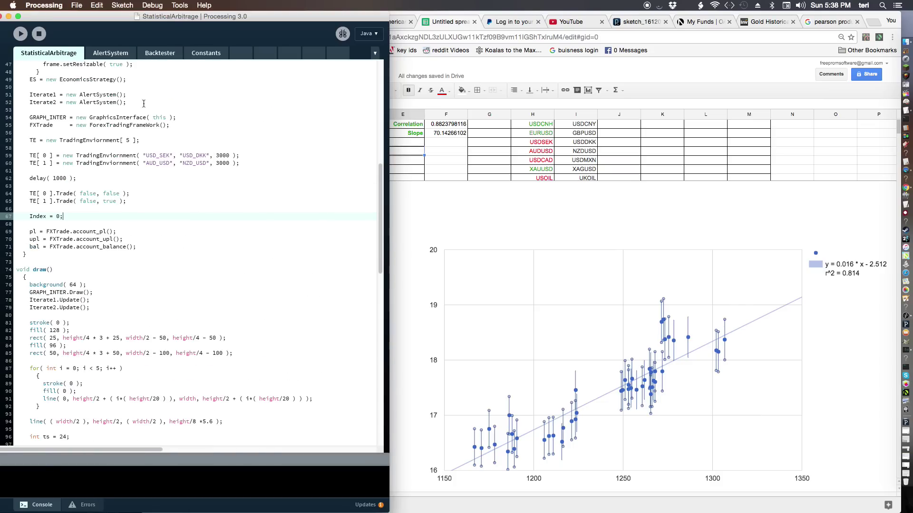
pyautogui.click(405, 265)
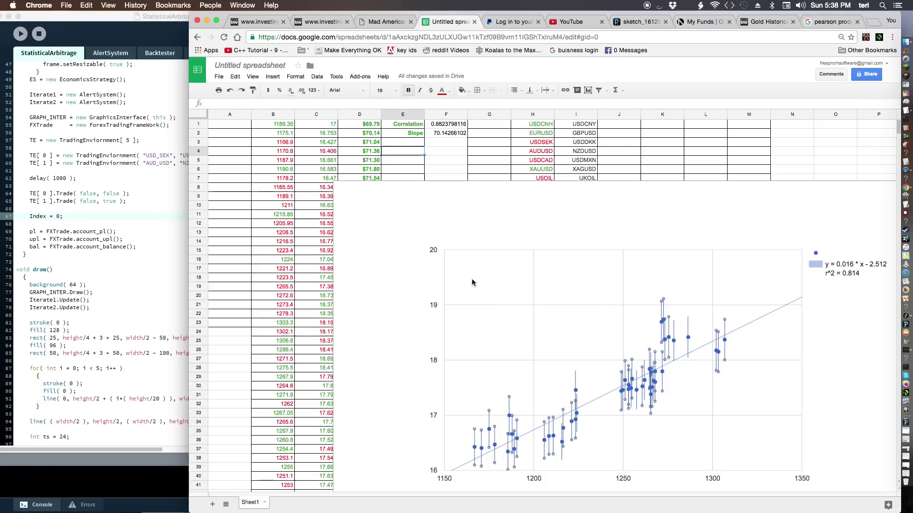
pyautogui.click(548, 126)
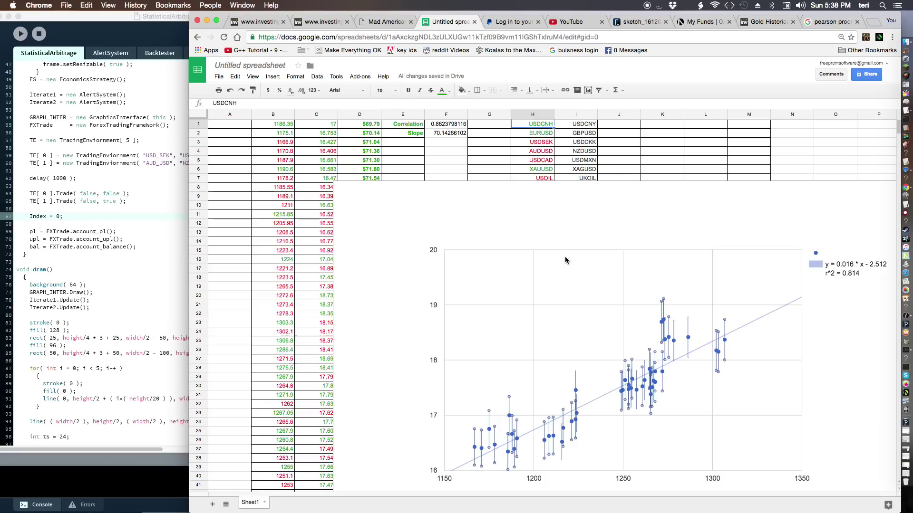
pyautogui.moveTo(545, 181); pyautogui.dragTo(580, 126)
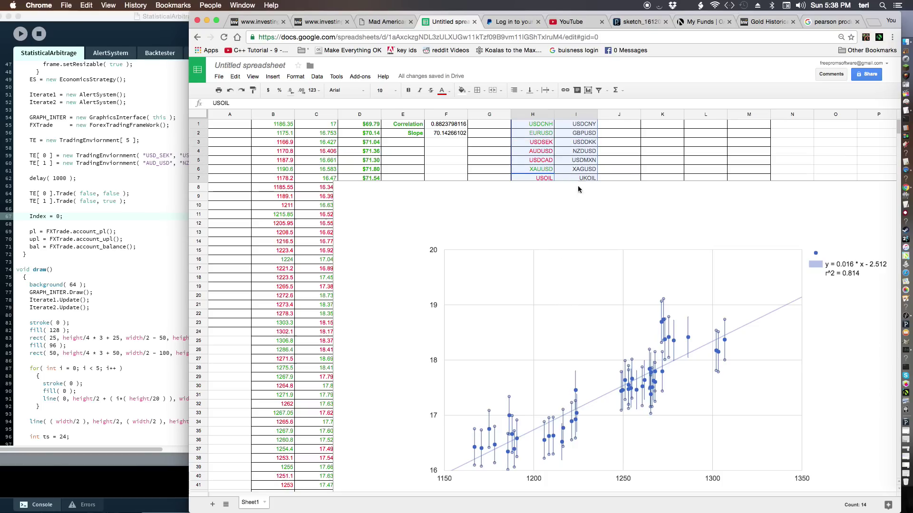
pyautogui.click(632, 135)
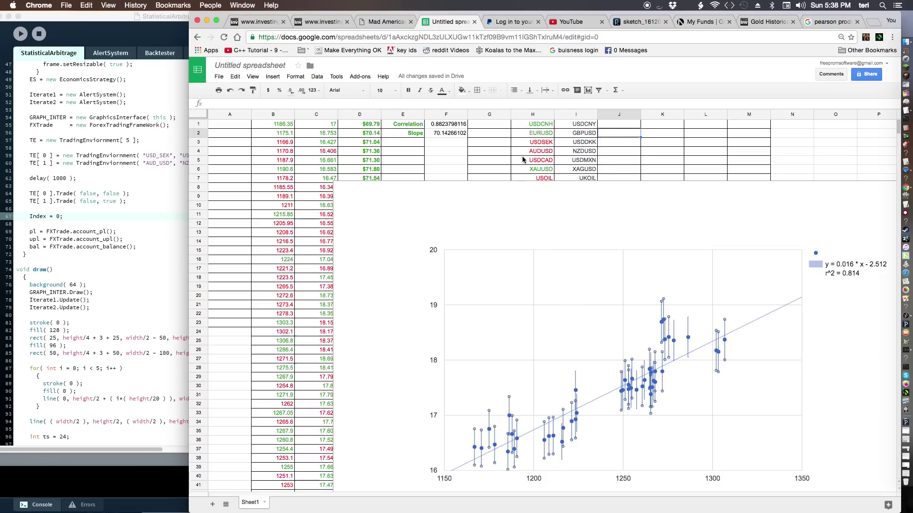
pyautogui.moveTo(536, 163); pyautogui.dragTo(576, 164)
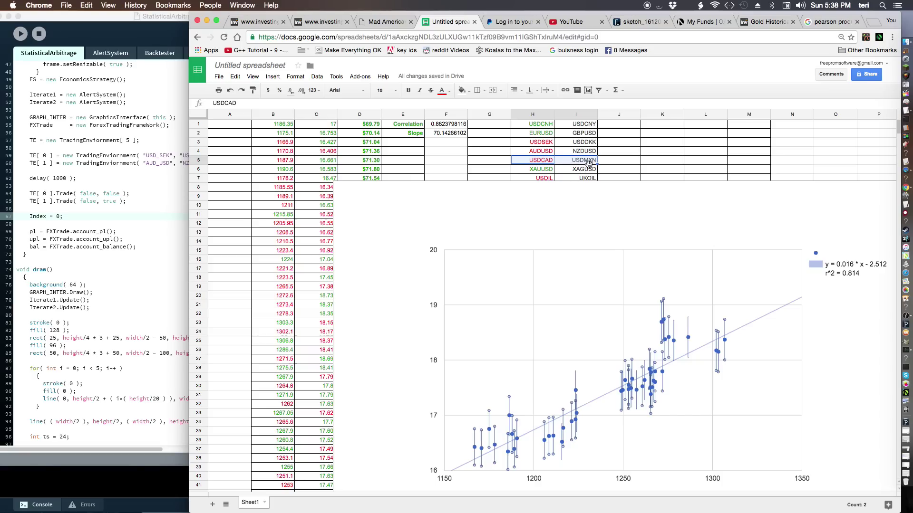
pyautogui.click(703, 164)
pyautogui.click(546, 164)
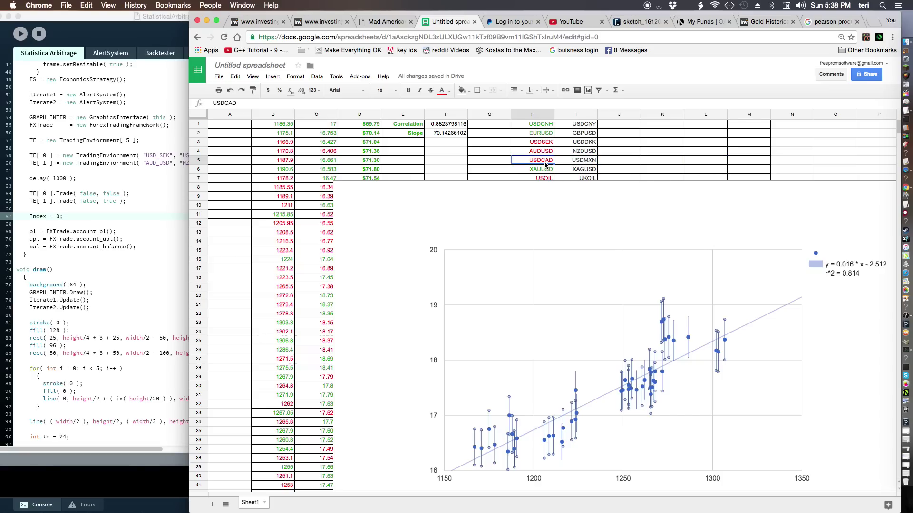
pyautogui.click(589, 163)
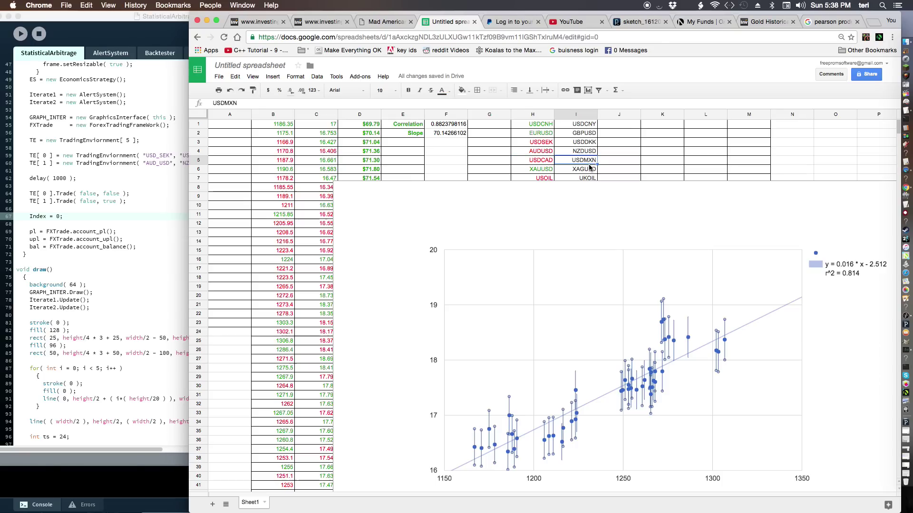
pyautogui.click(541, 164)
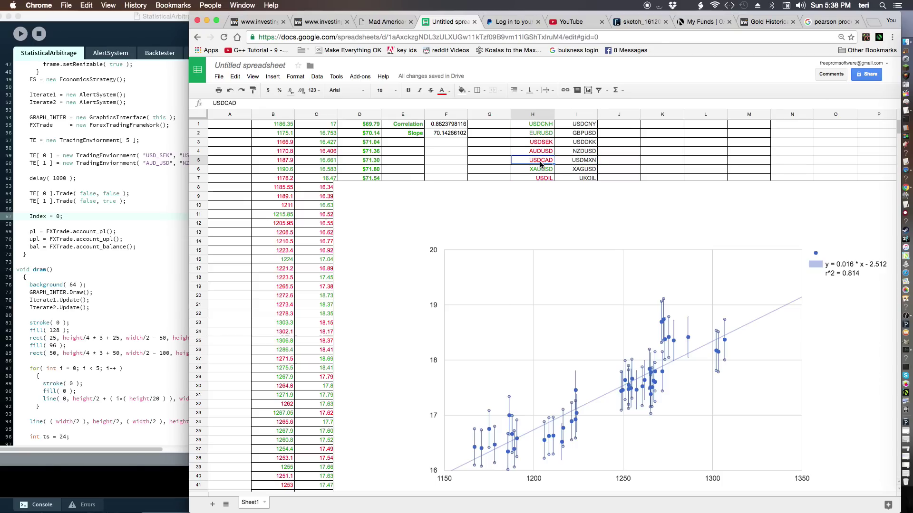
pyautogui.moveTo(541, 161); pyautogui.dragTo(587, 162)
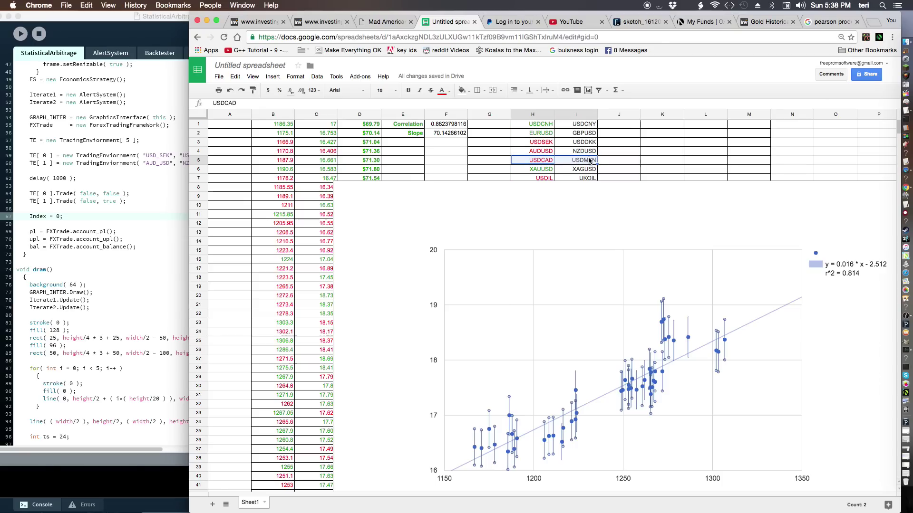
pyautogui.click(621, 153)
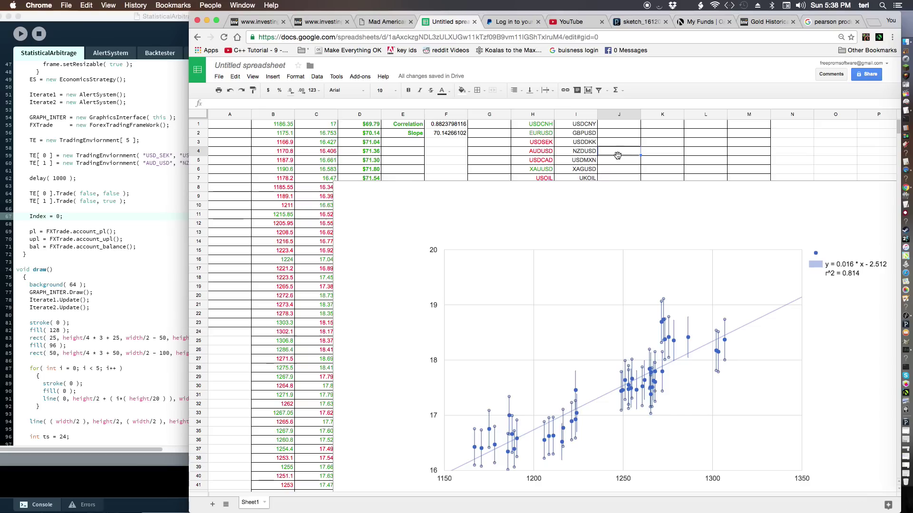
pyautogui.moveTo(541, 161); pyautogui.dragTo(588, 162)
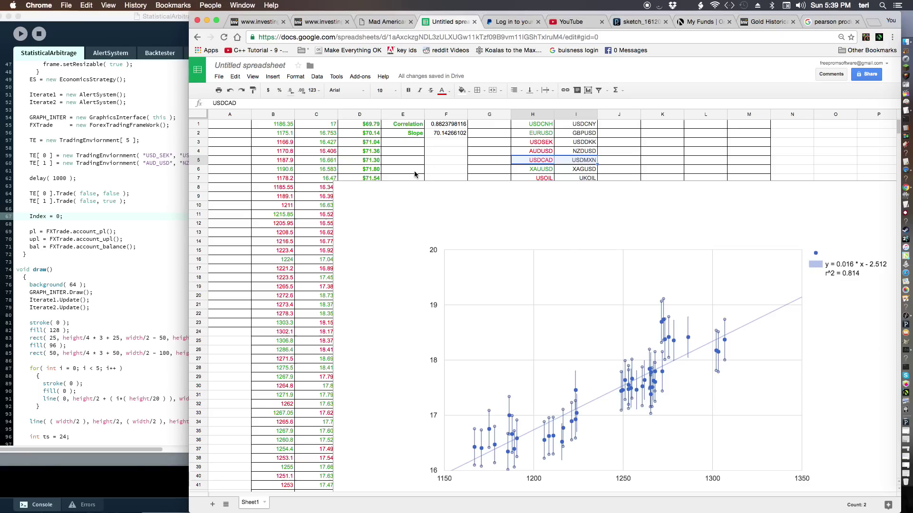
pyautogui.click(428, 157)
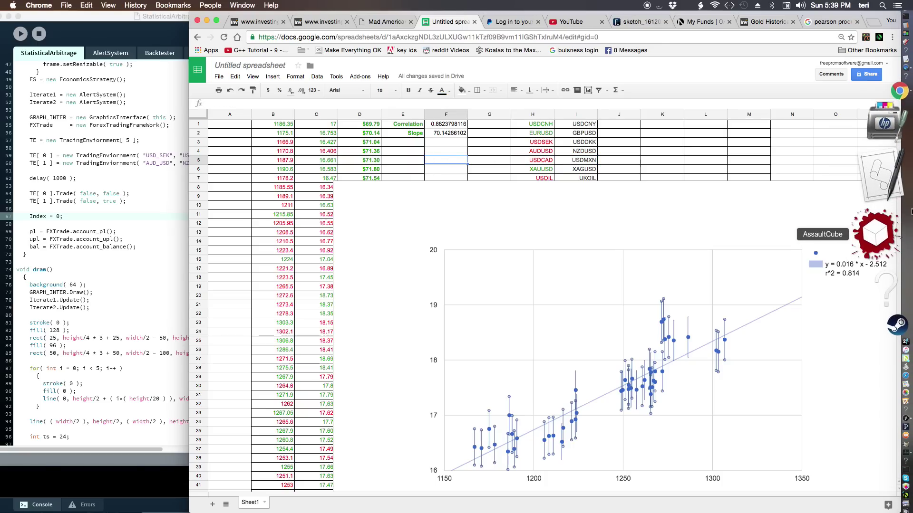